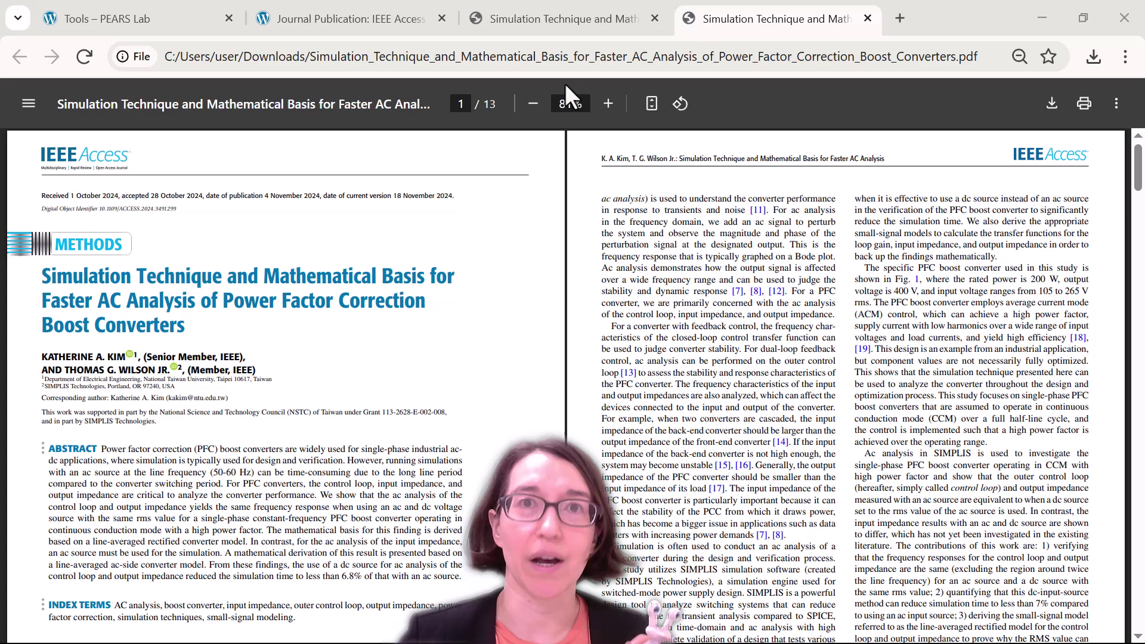
Step: Show the Tools page's SIMPLIS File Download section with six .sxsch files and the 20240403 zip
click(161, 20)
mouse_move(332, 120)
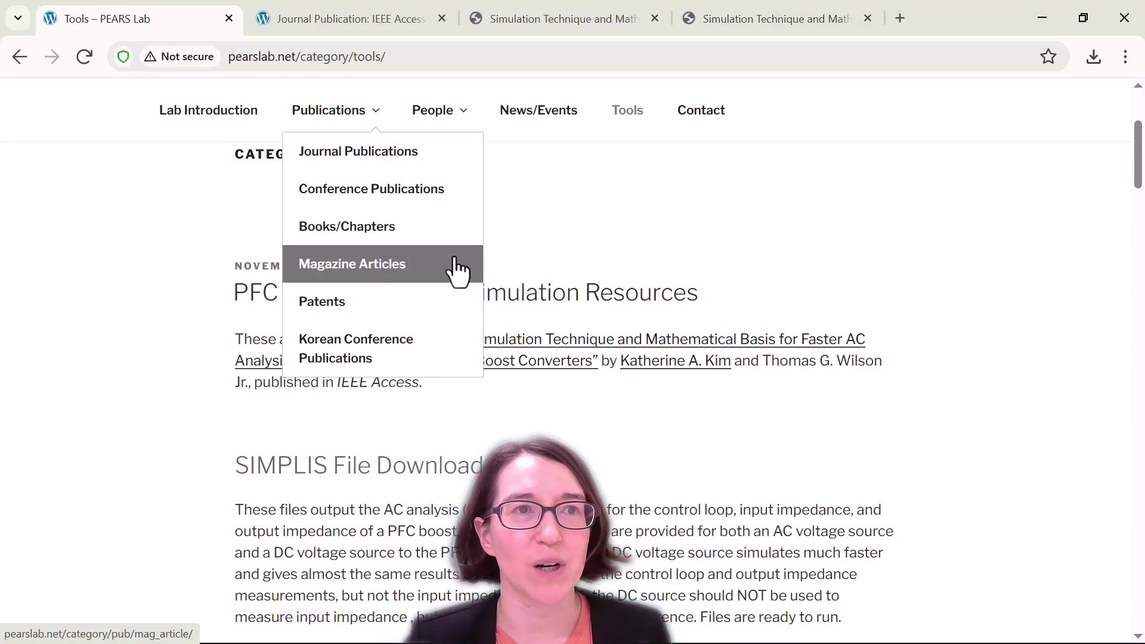
scroll(417, 239, up, 4)
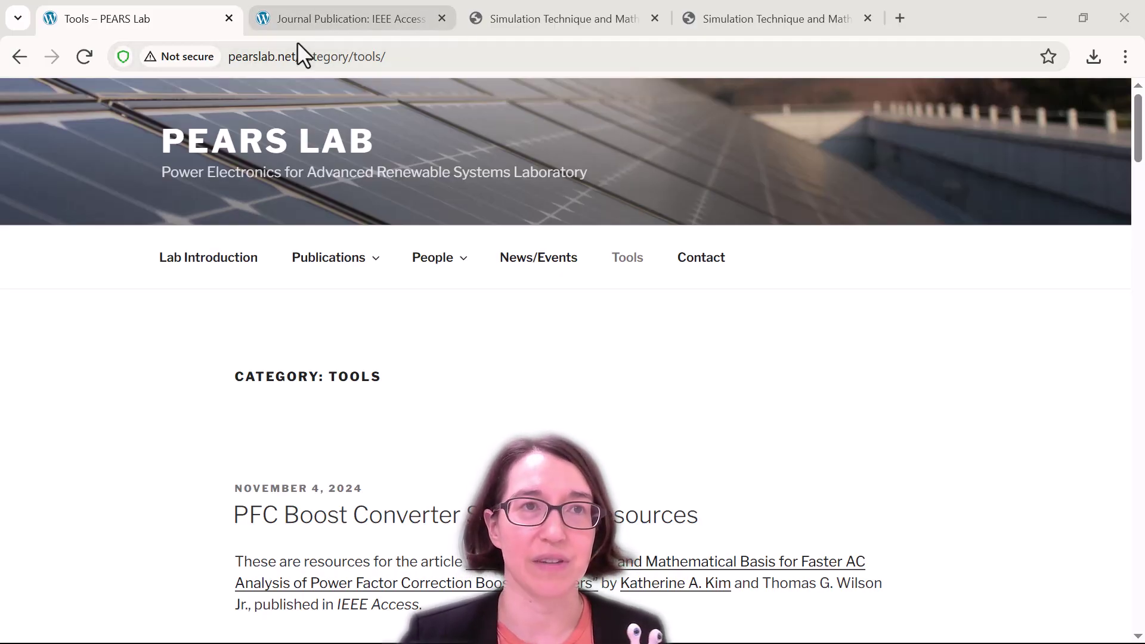
click(295, 156)
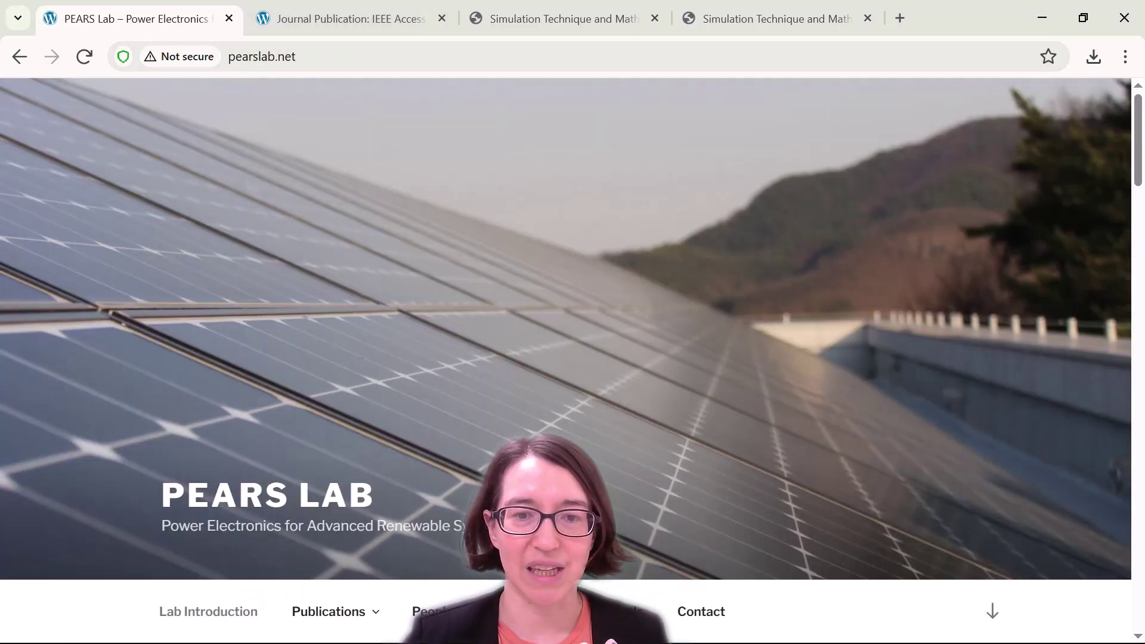
click(627, 611)
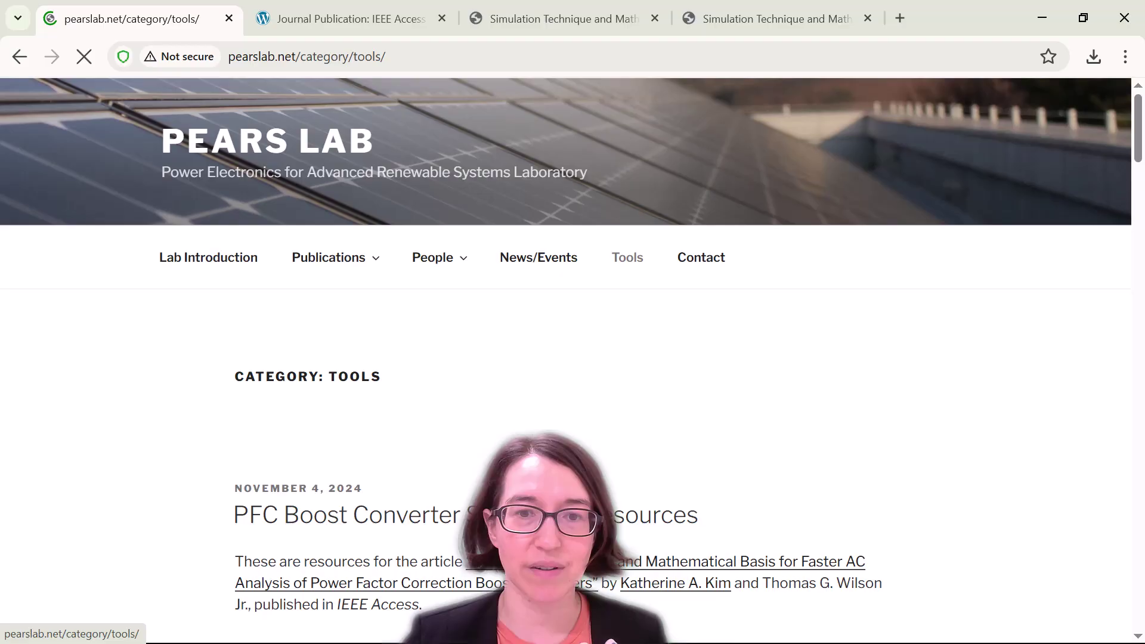
scroll(515, 422, down, 3)
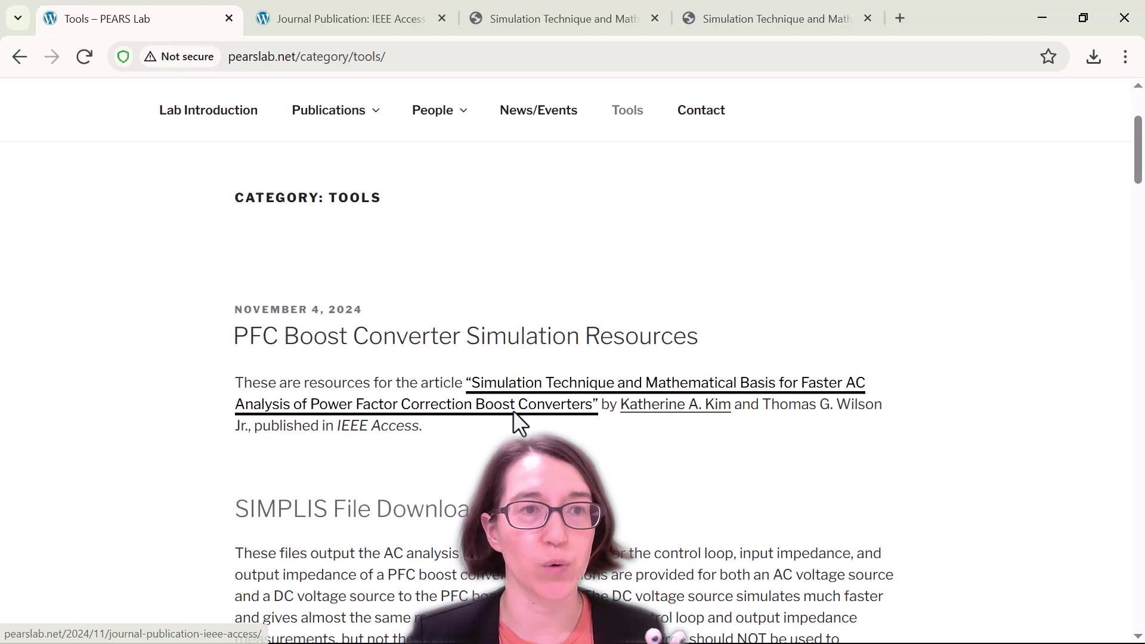
scroll(370, 316, down, 2)
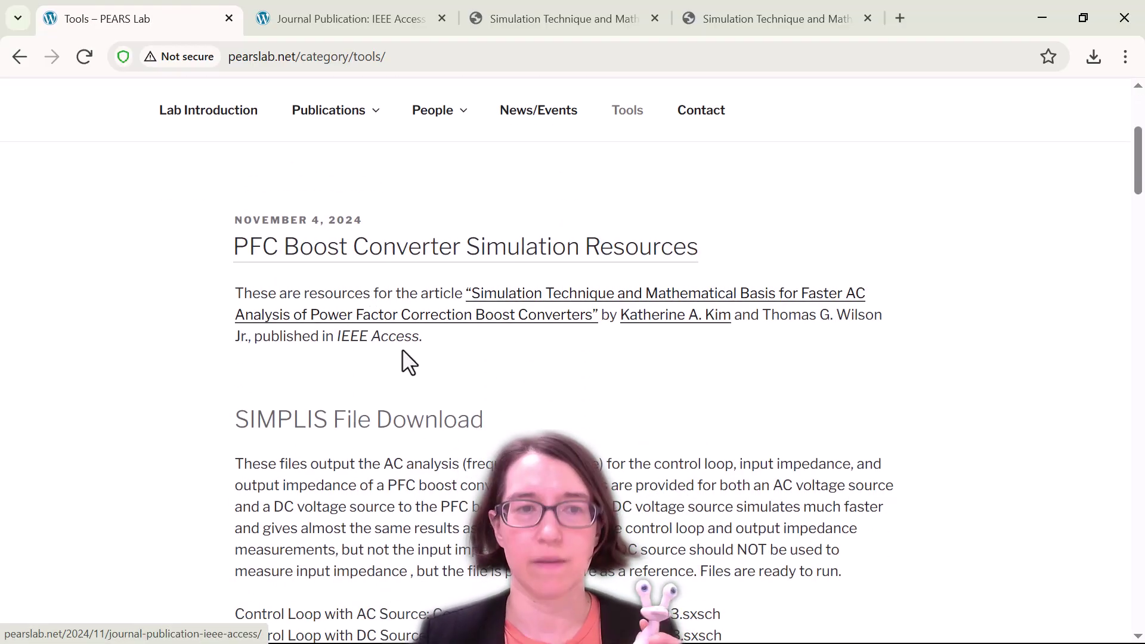
scroll(404, 352, down, 5)
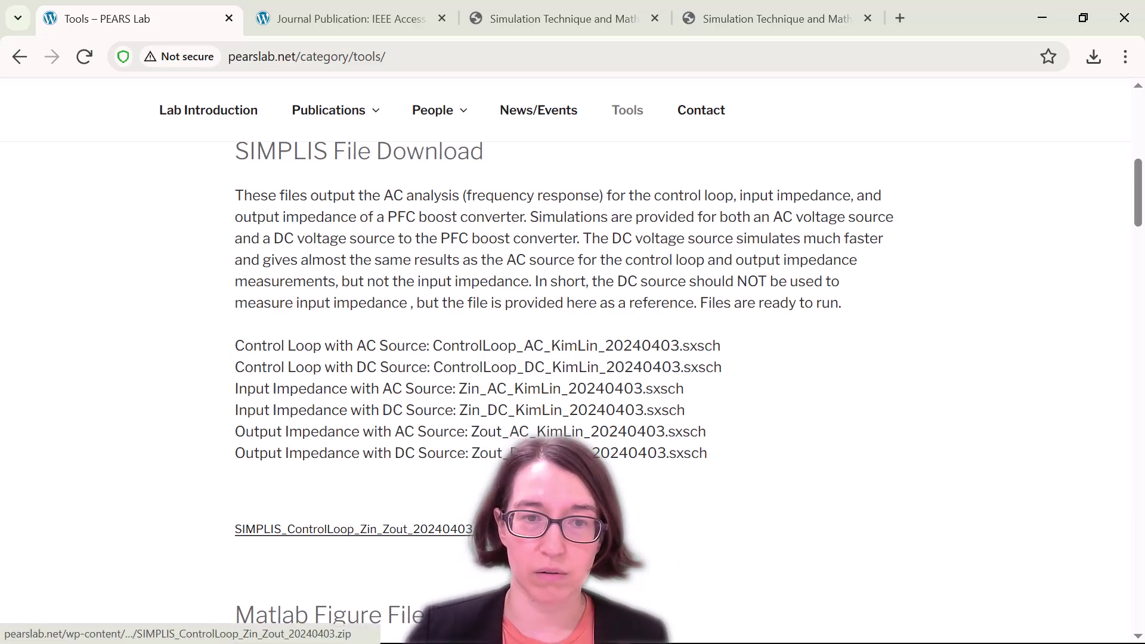
Step: Download the SIMPLIS_ControlLoop_Zin_Zout_20240403 zip, inspect its contents, and open ControlLoop_AC_KimLin_20240403.sxsch
click(352, 529)
key(alt+Tab)
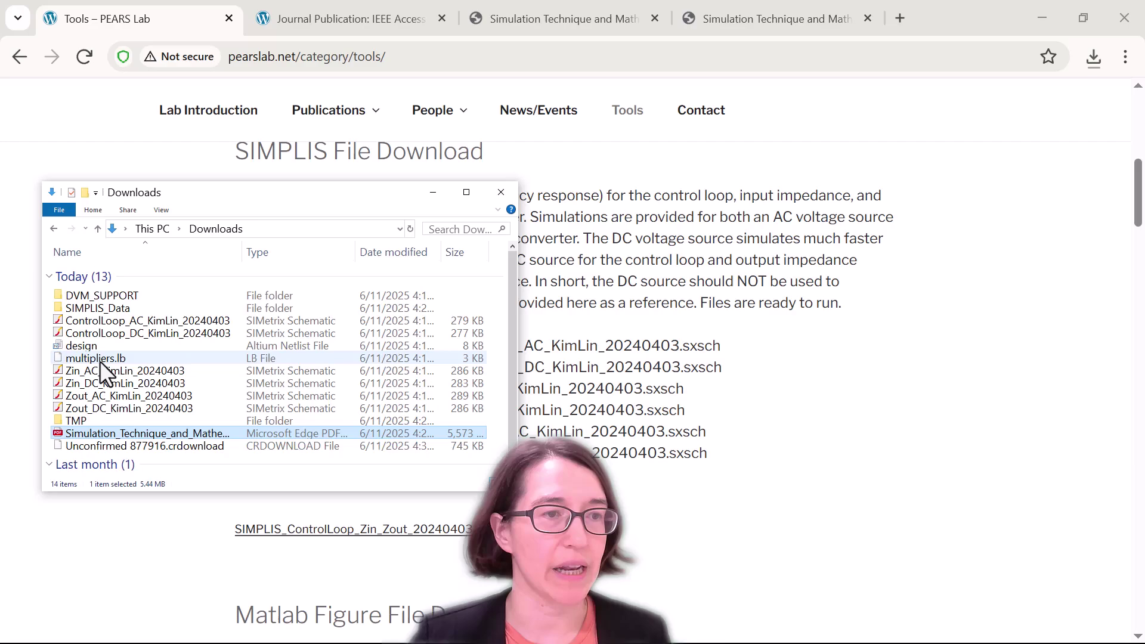
double_click(130, 472)
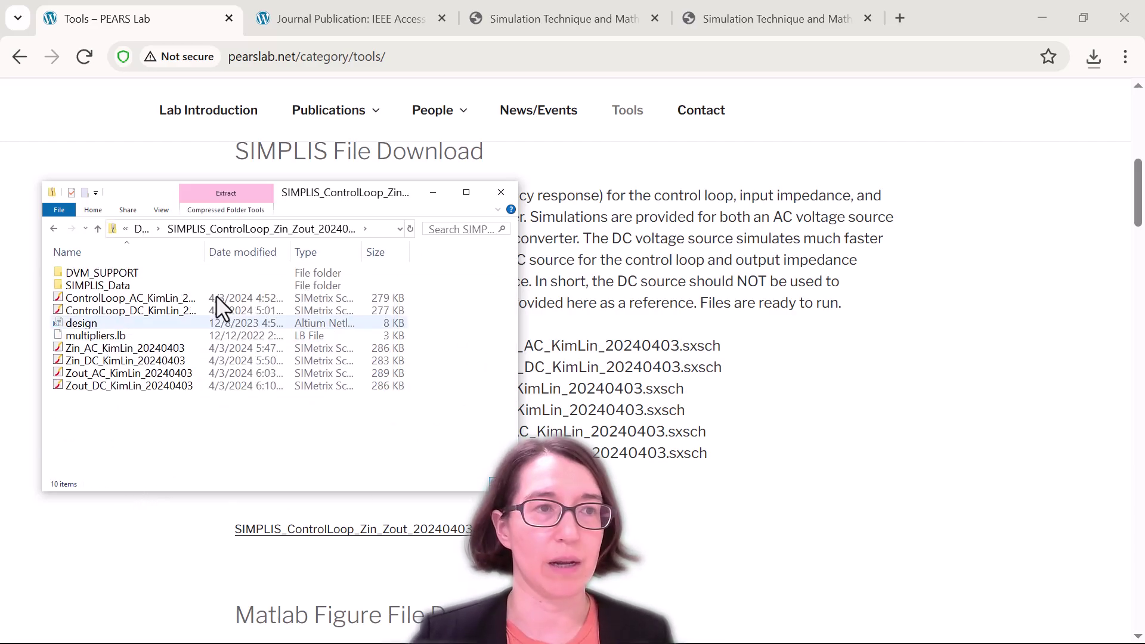
double_click(205, 250)
drag(358, 192, 550, 117)
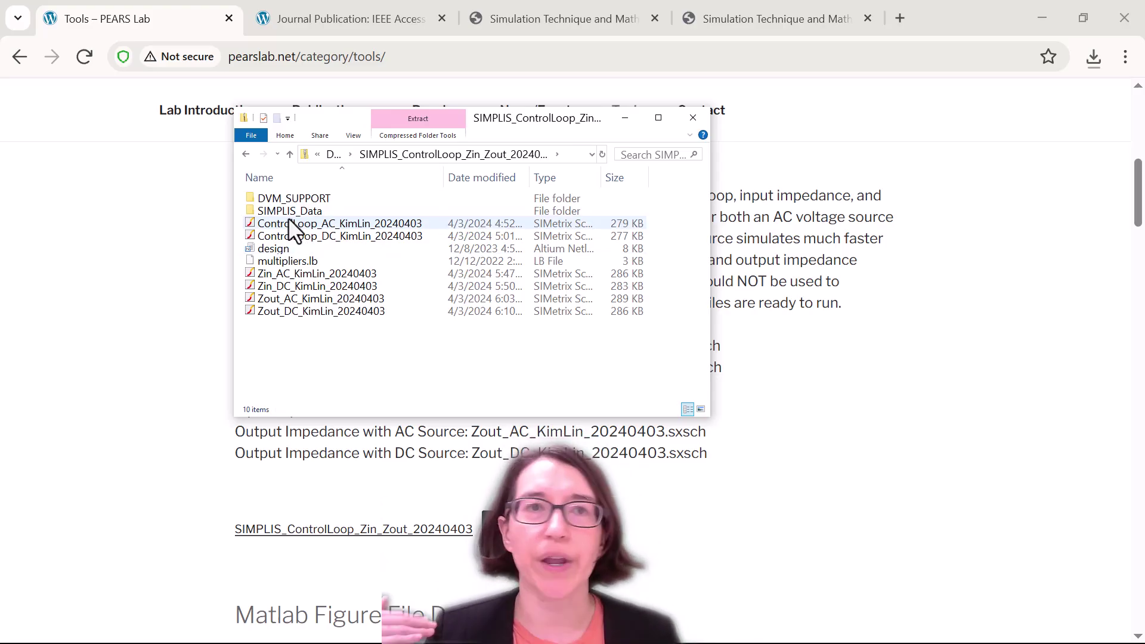
key(alt+Up)
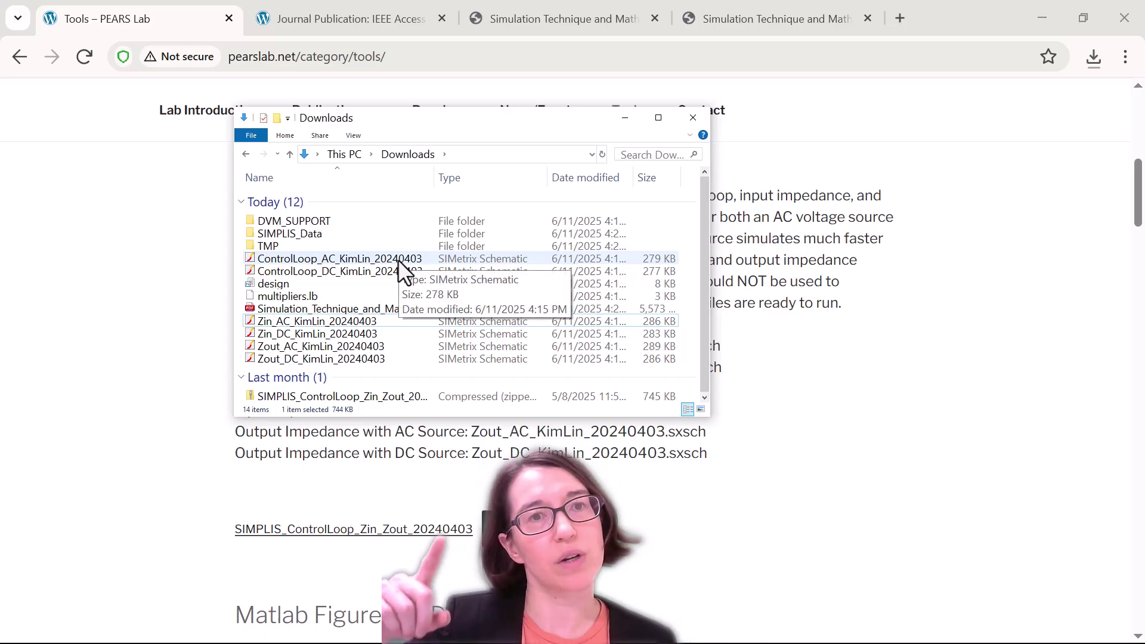
double_click(357, 260)
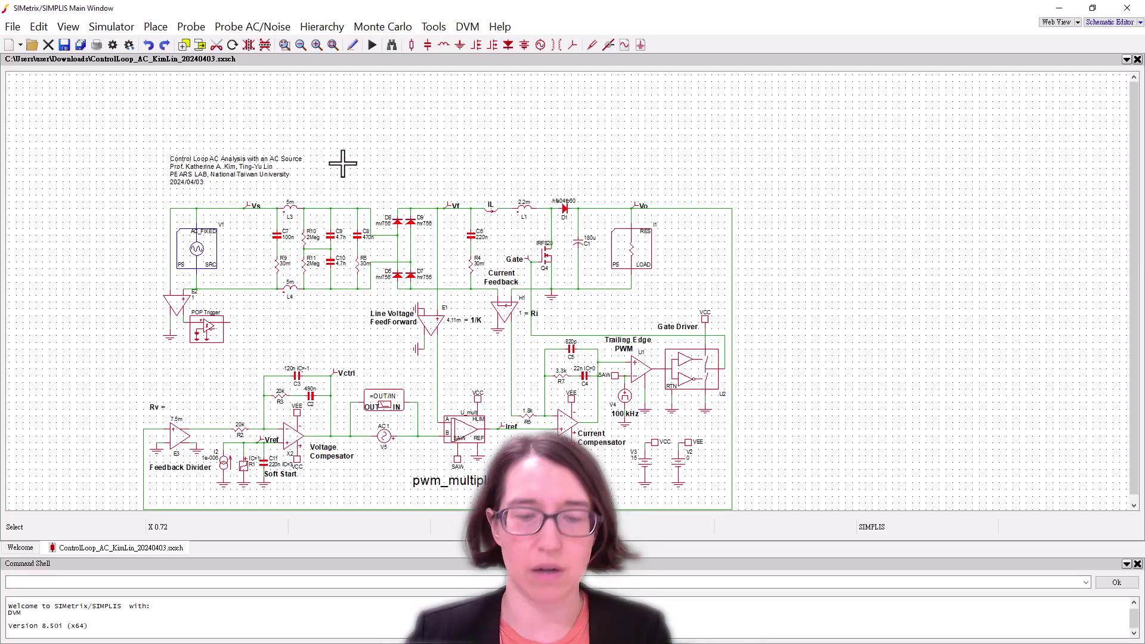
Step: Review the Periodic Operating Point settings and the AC sweep of 100m–100k Hz at 8 points per decade
scroll(410, 193, up, 2)
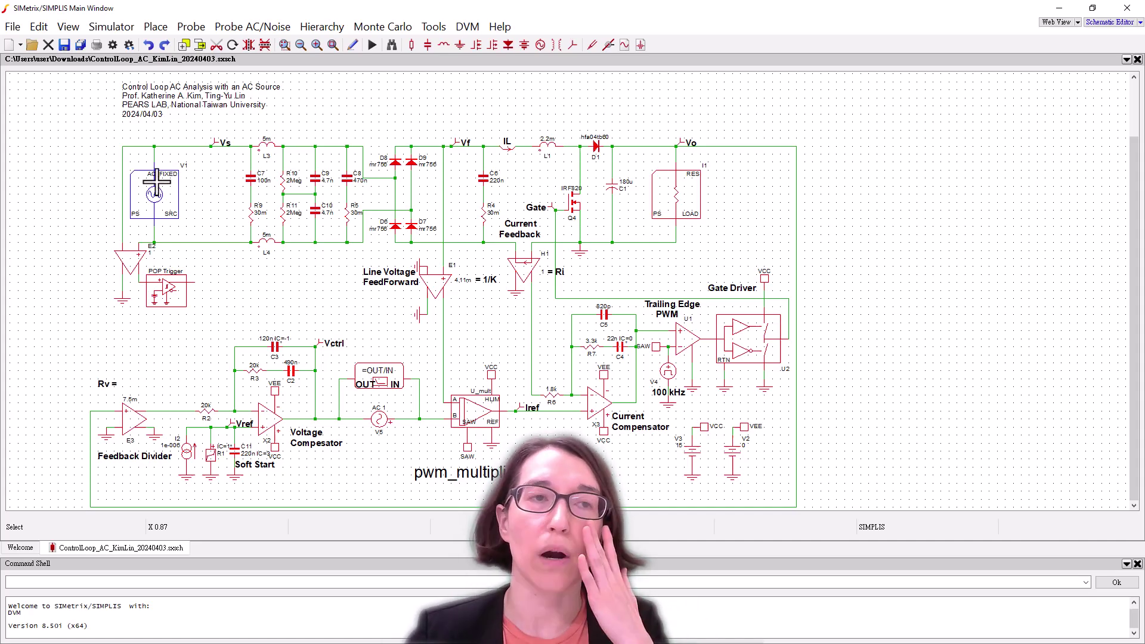
click(122, 27)
click(124, 51)
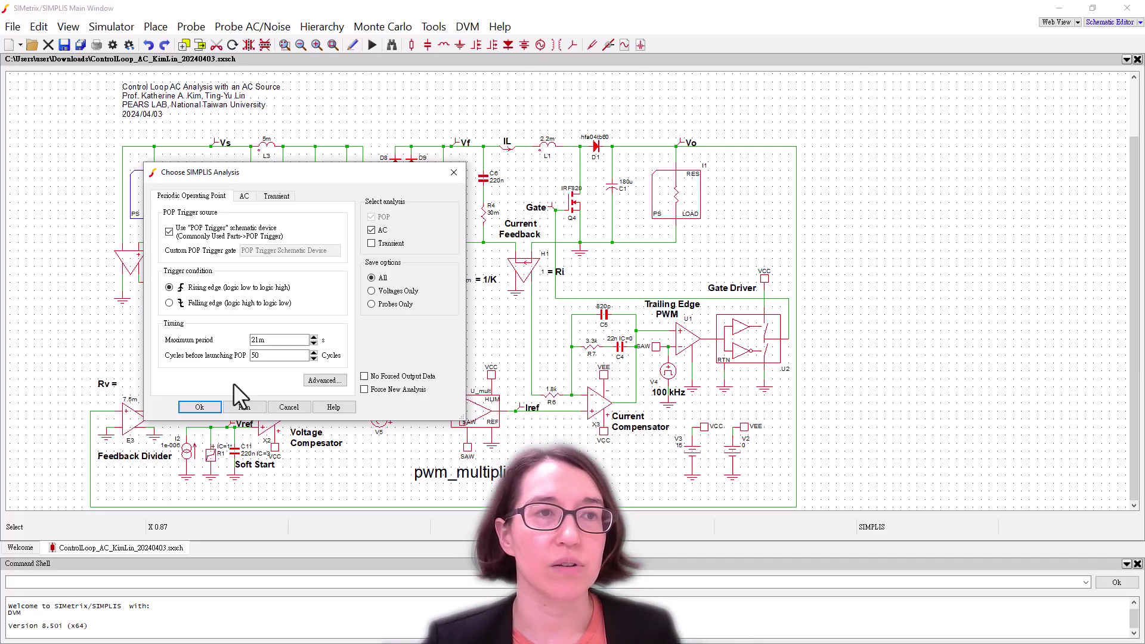
click(245, 195)
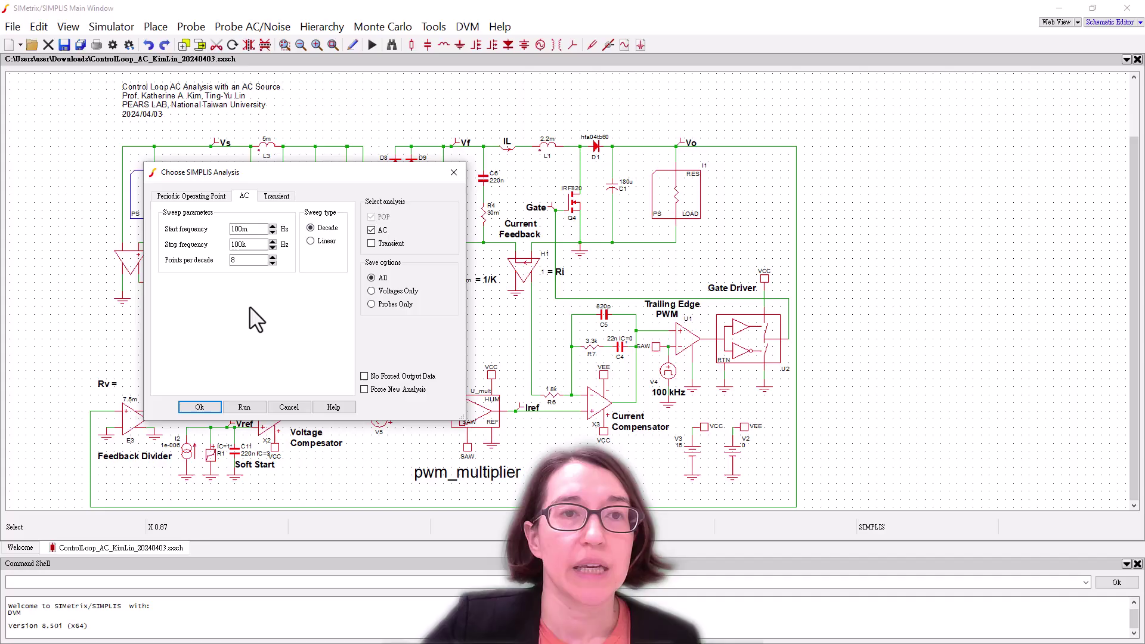
click(200, 196)
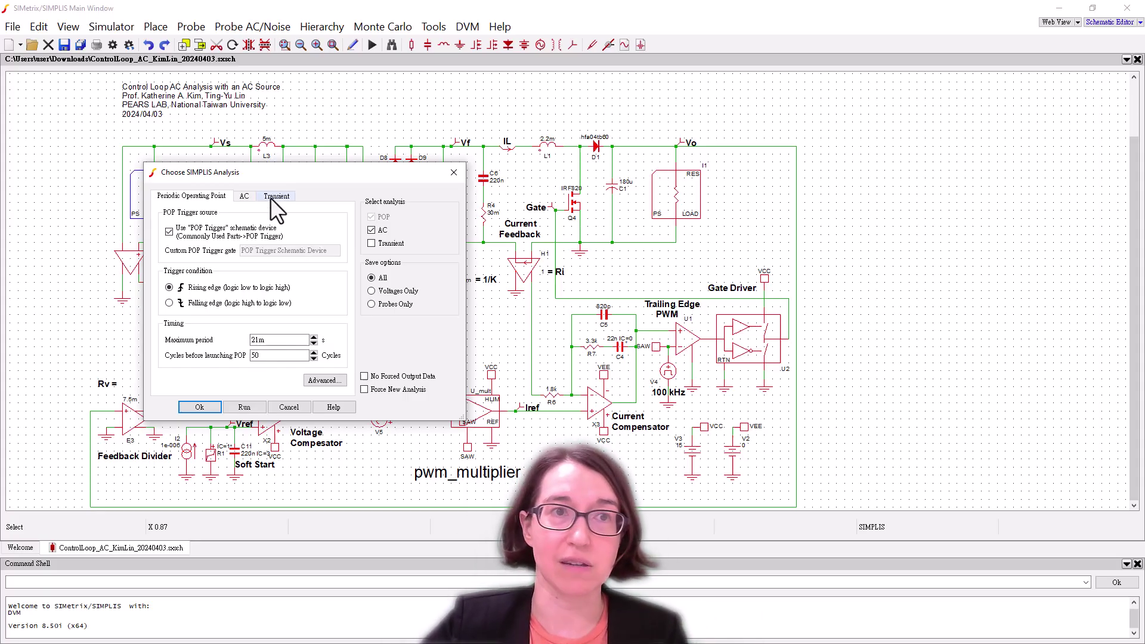
click(245, 197)
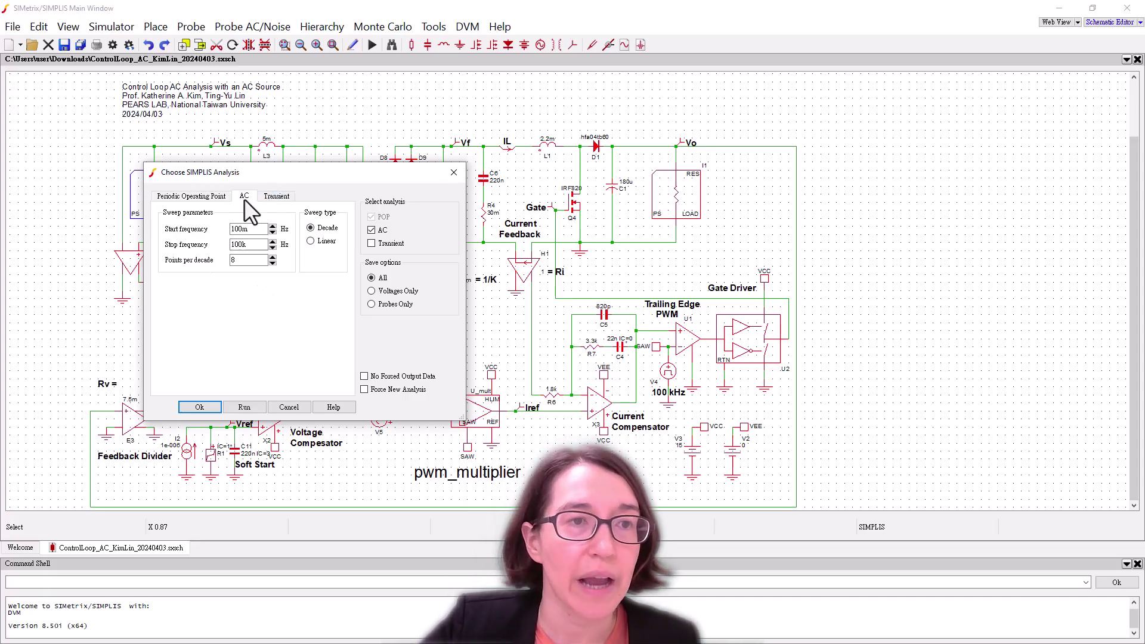
click(238, 262)
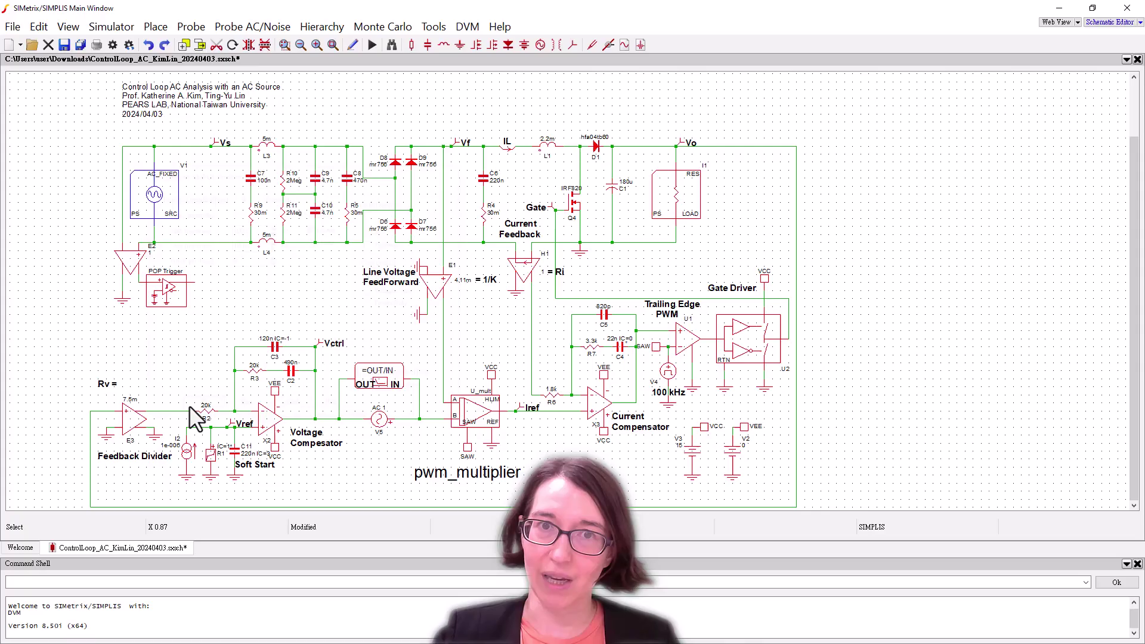
Step: Accept the analysis settings and review the OUT/IN Bode plot probe without changing it
click(197, 407)
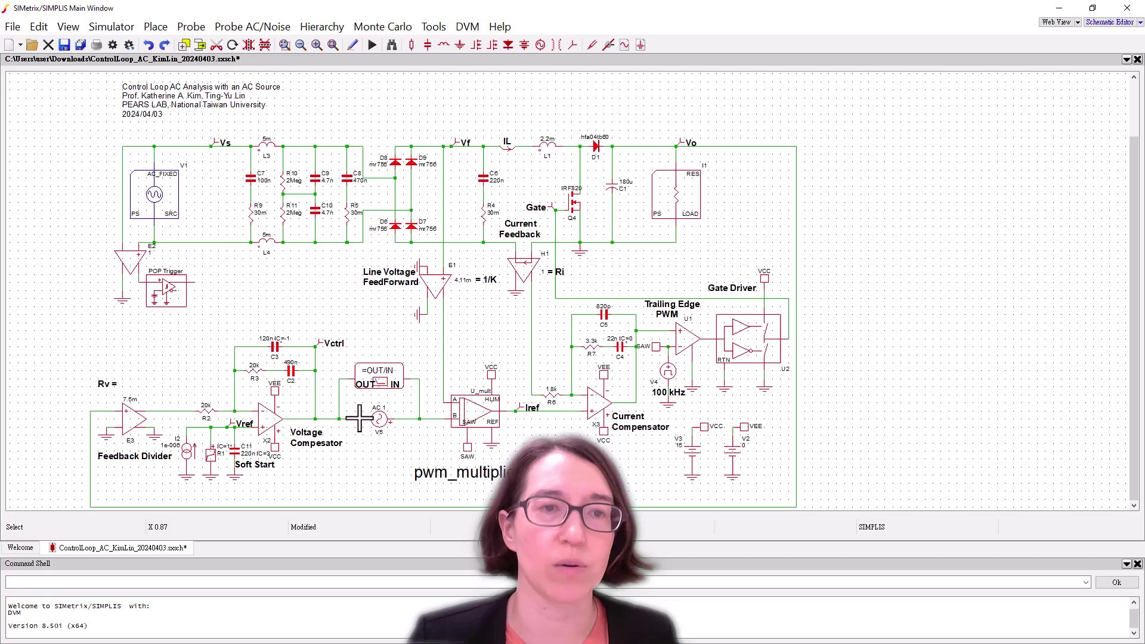
double_click(385, 379)
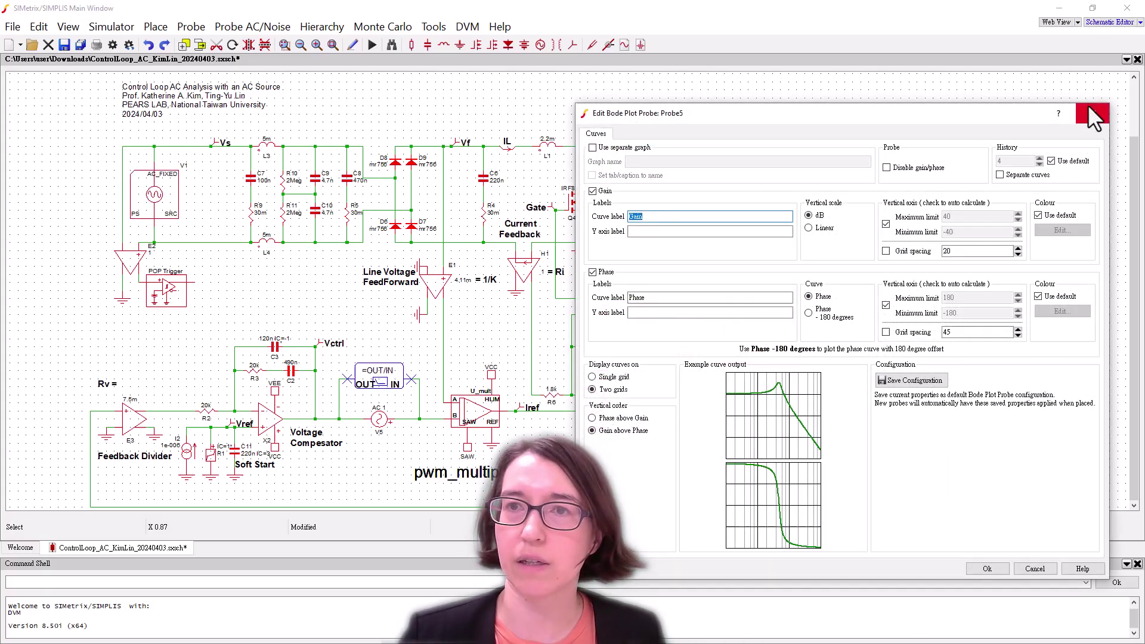
click(1090, 108)
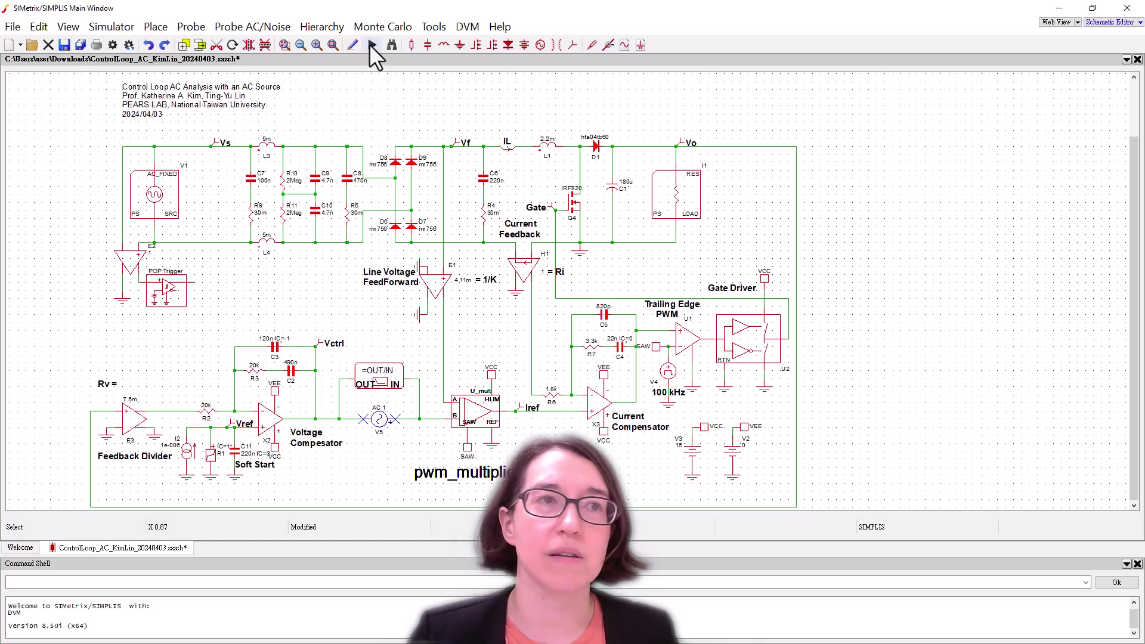
Step: Run the control-loop simulation, keeping the status window aside until the Bode plot appears
click(372, 44)
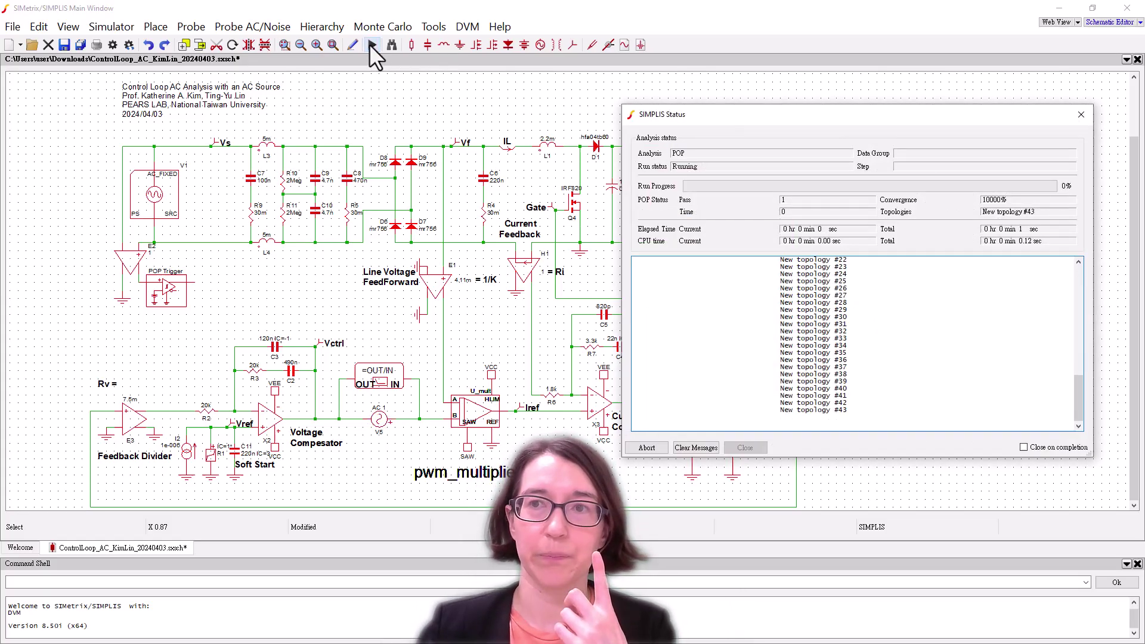
drag(792, 119, 712, 64)
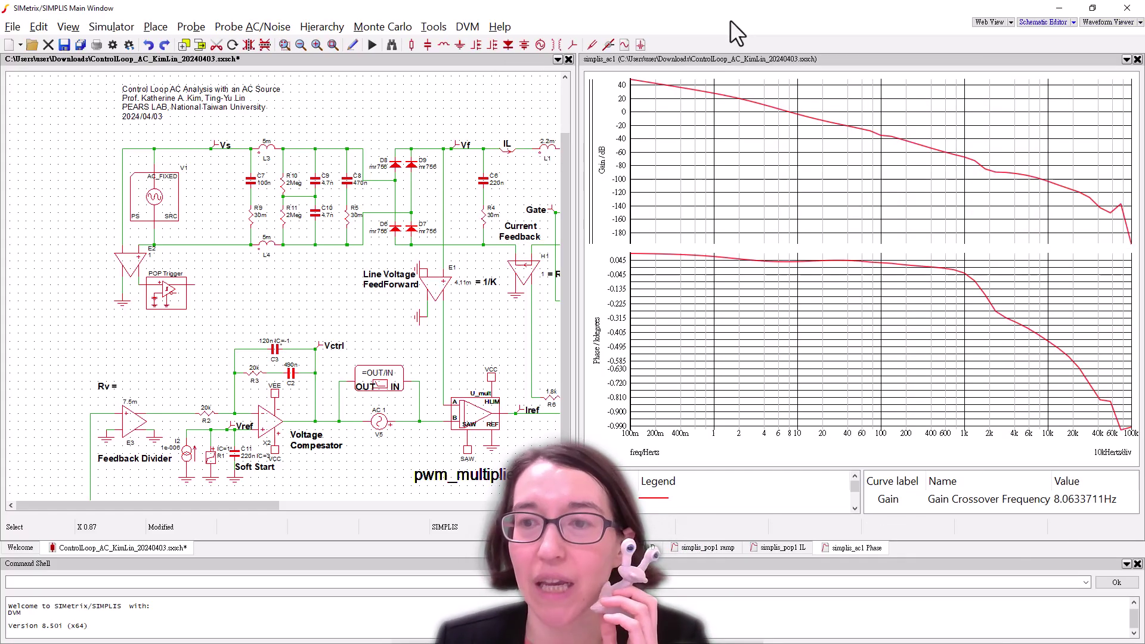
Step: Move the cursors along the gain and phase curves and enlarge the plot area to read values
drag(731, 76, 695, 134)
mouse_move(692, 278)
mouse_down()
mouse_move(807, 279)
mouse_move(975, 428)
mouse_up()
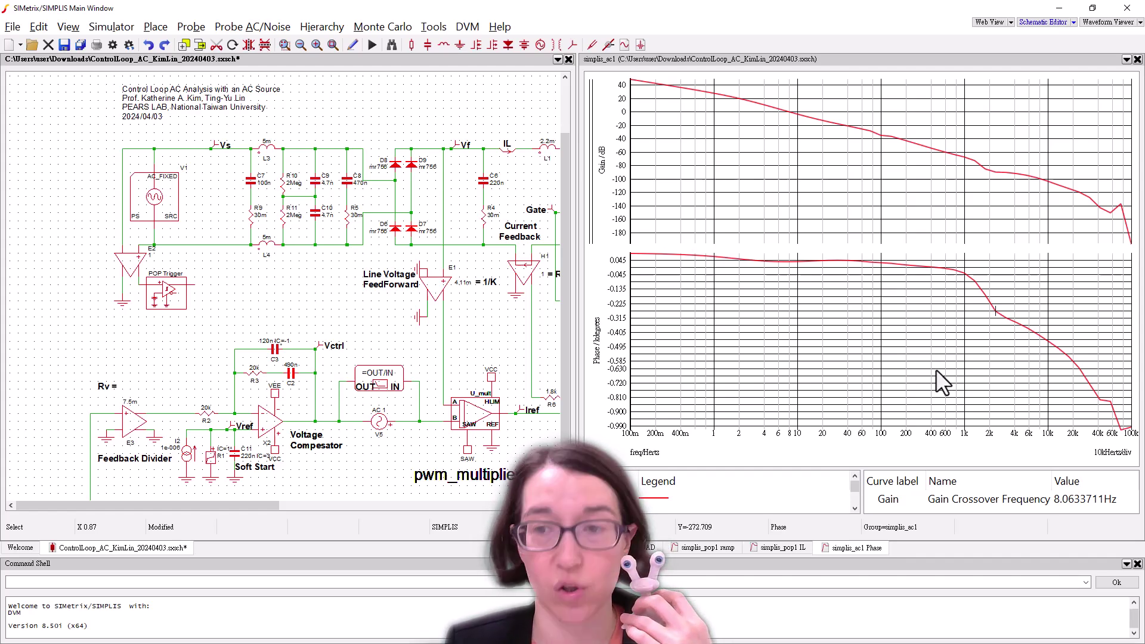
drag(838, 465, 832, 449)
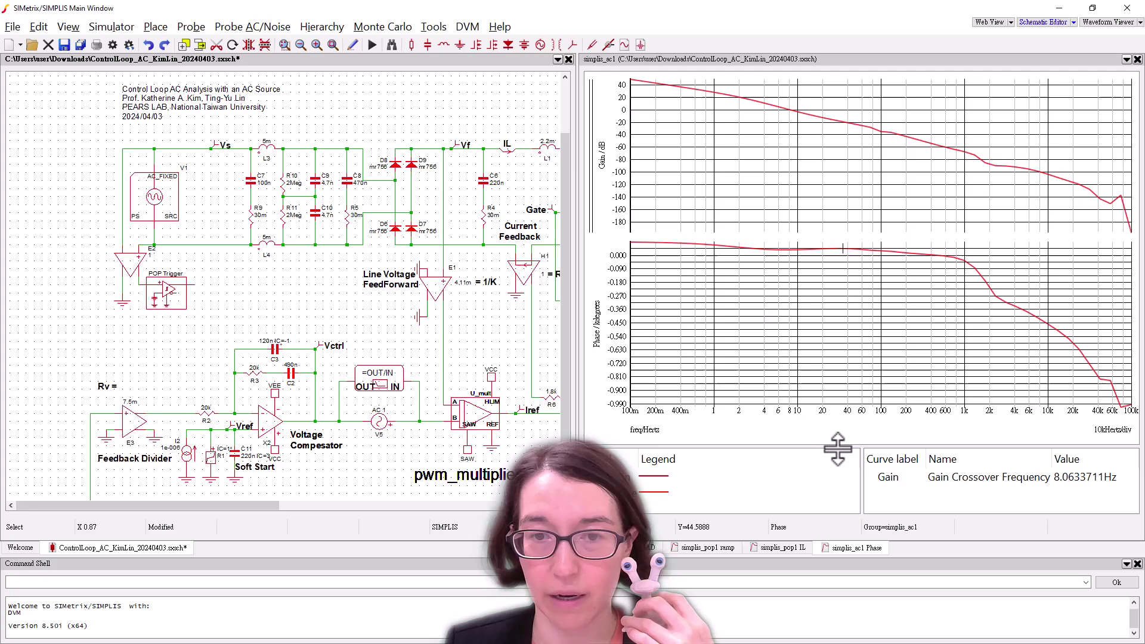
key(Right)
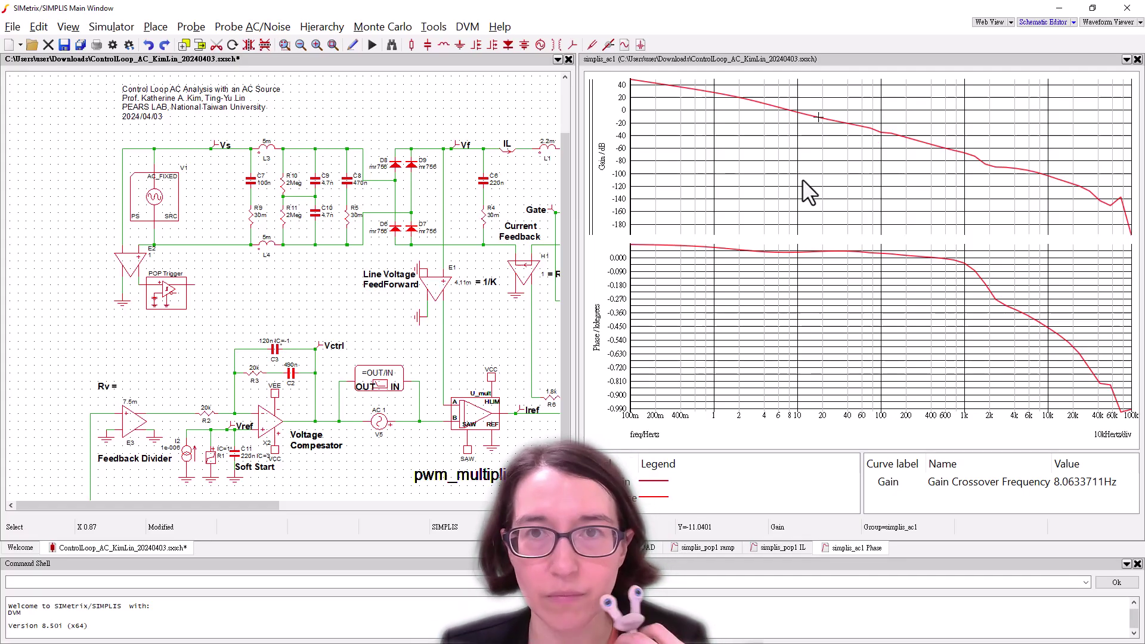
drag(805, 179, 704, 320)
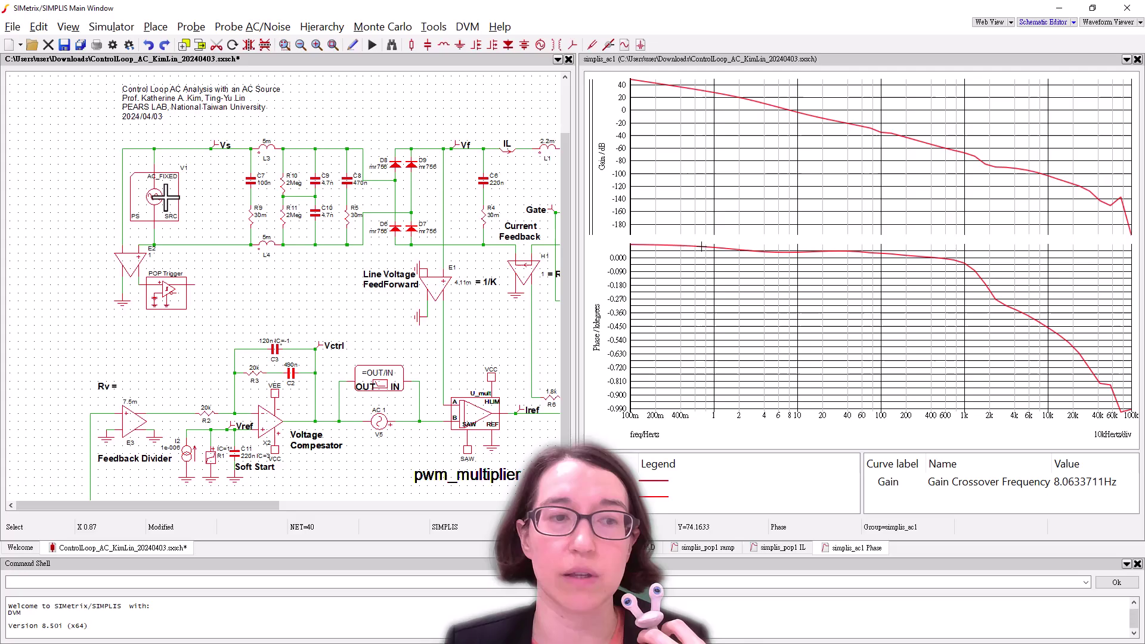
key(alt+Tab)
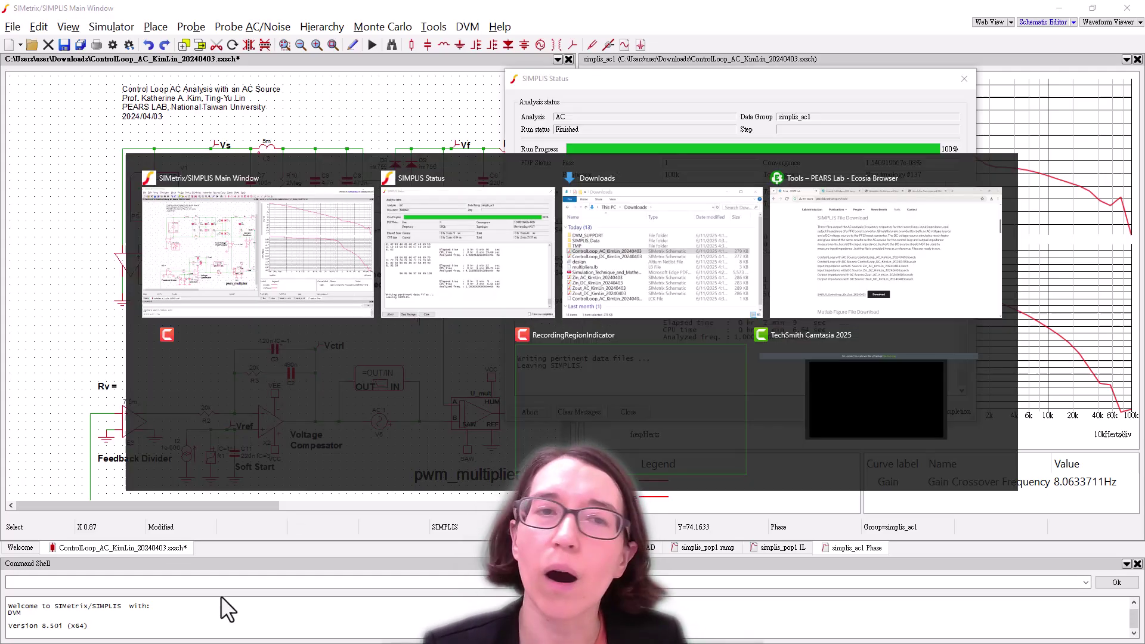
key(alt+Tab)
key(Tab)
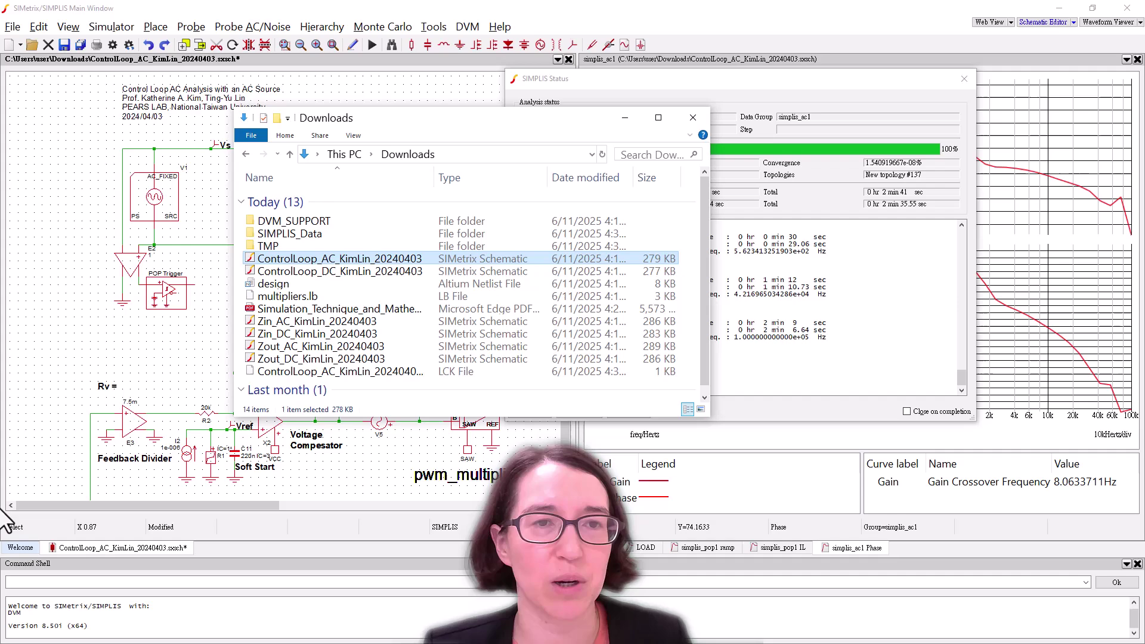
double_click(399, 271)
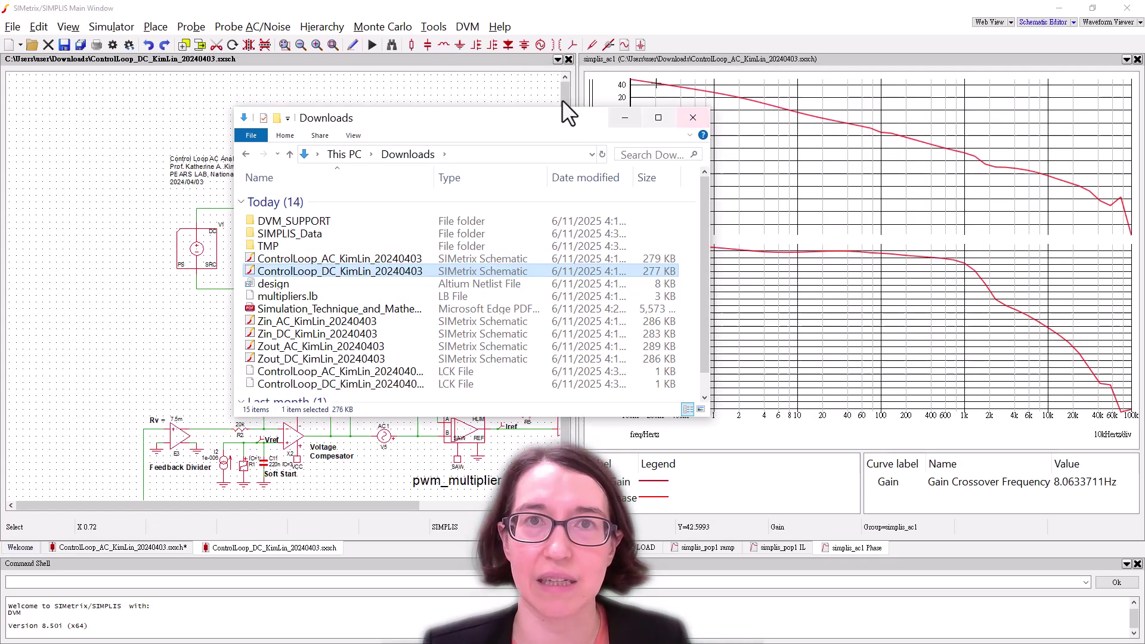
drag(575, 91, 782, 103)
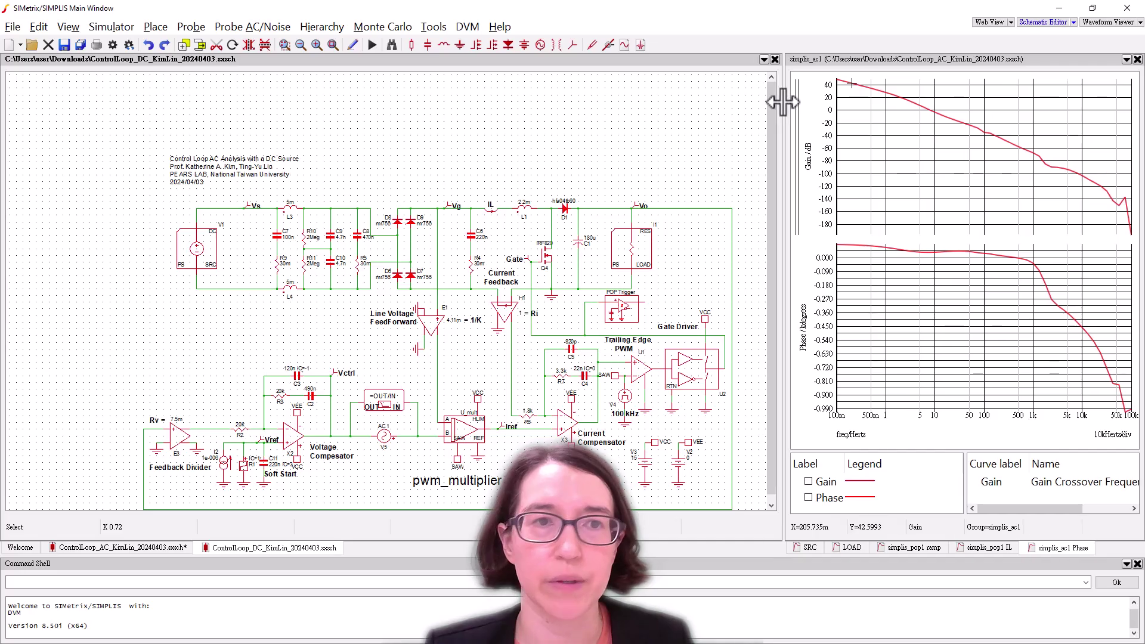
double_click(202, 254)
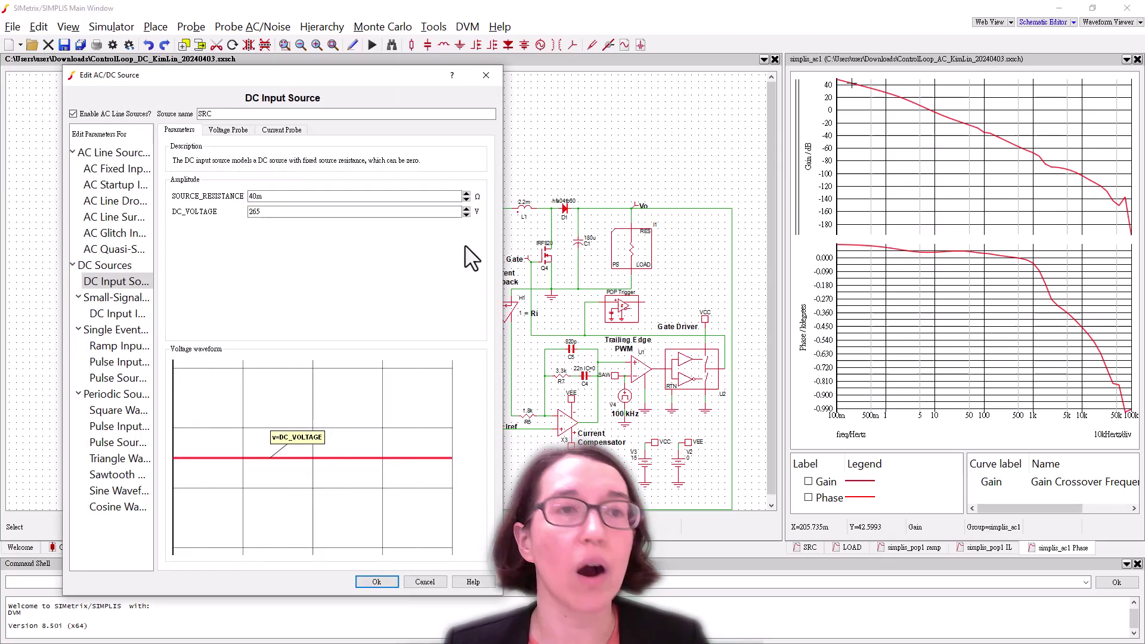
click(493, 81)
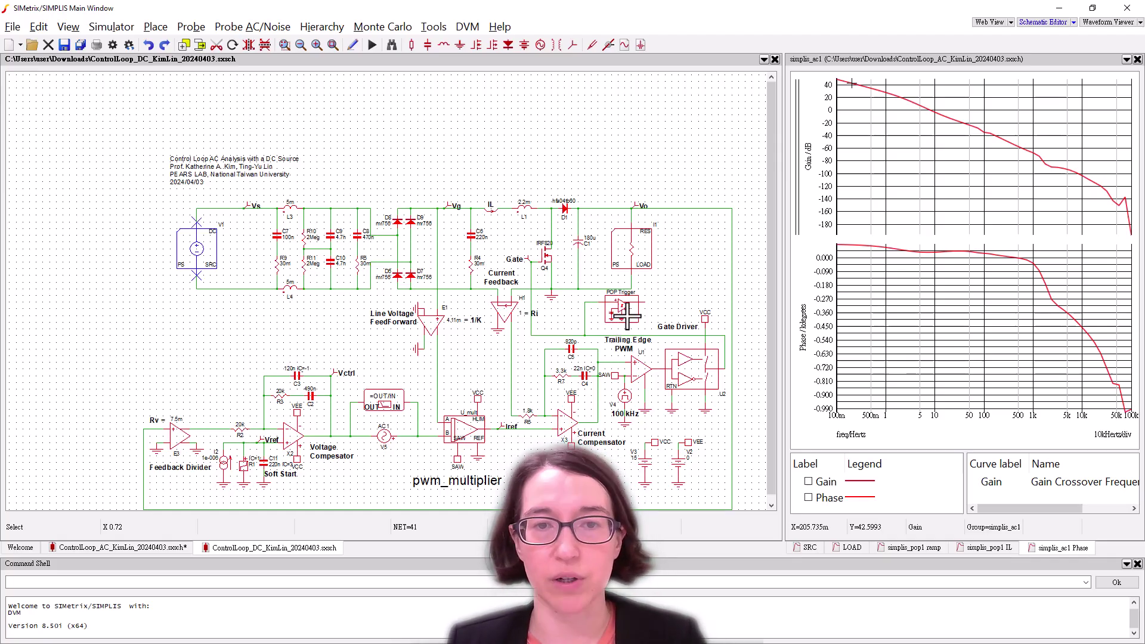
drag(626, 314, 604, 320)
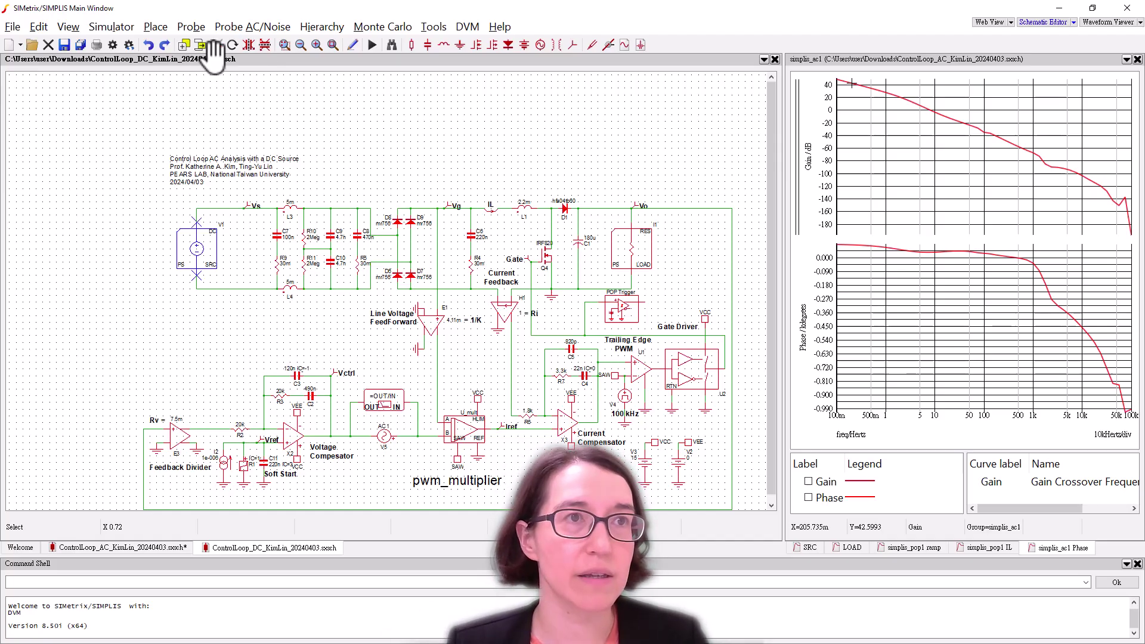
Step: Accept POP plus a 100m–100k Hz AC sweep at 8 points per decade for the DC control loop
click(122, 26)
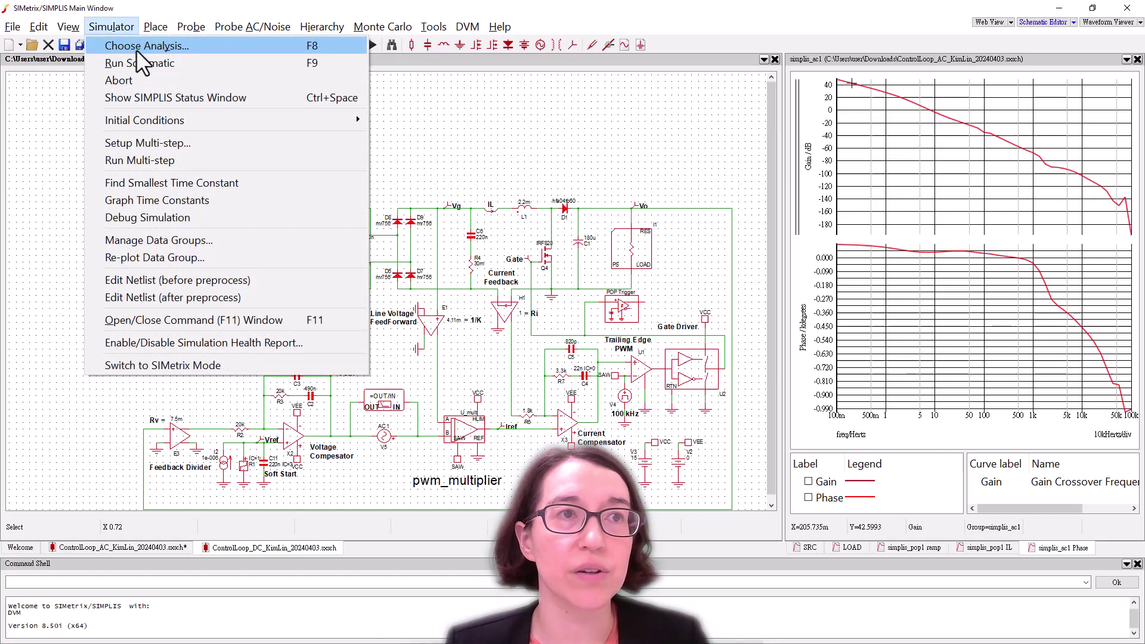
click(136, 49)
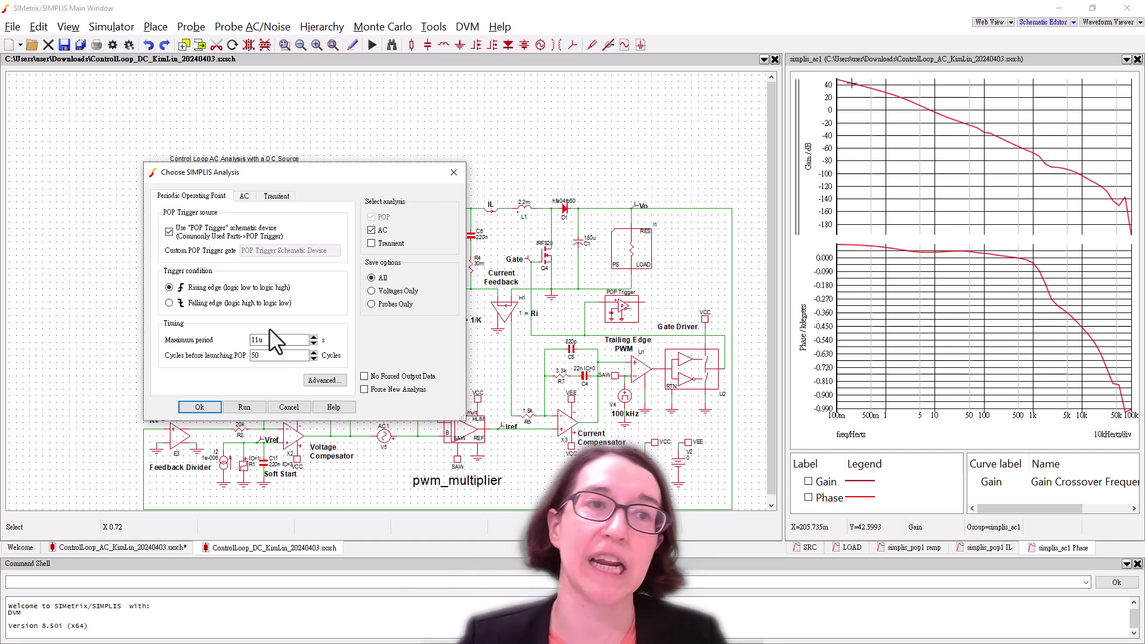
click(241, 196)
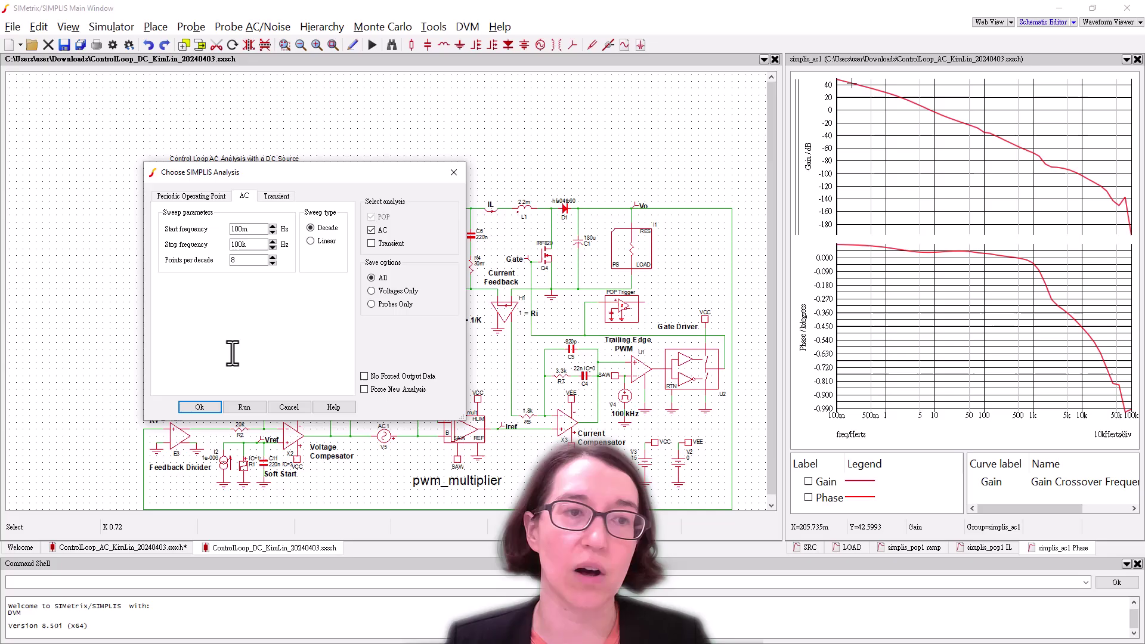
click(199, 407)
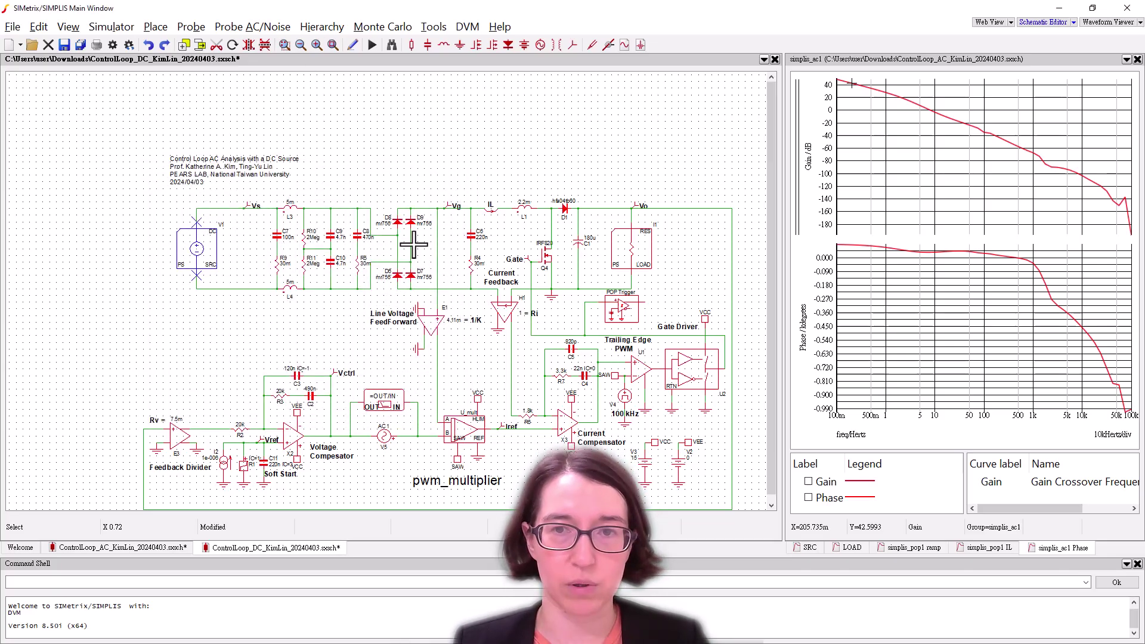
scroll(414, 244, down, 1)
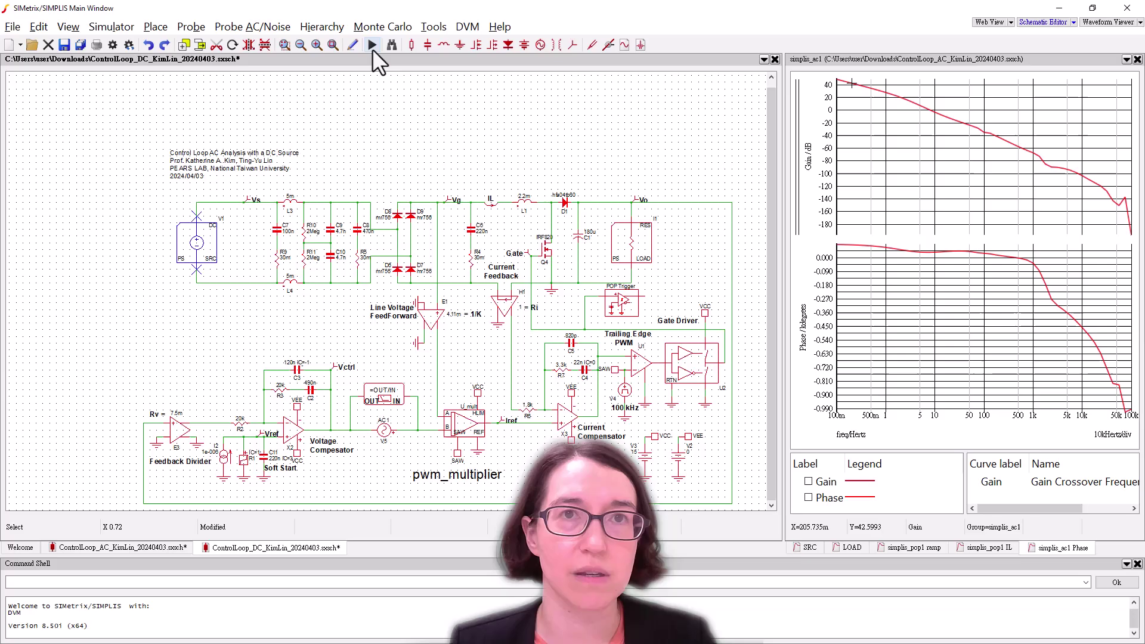
Step: Run the DC-source control-loop simulation and check its status until simplis_ac2 is plotted
click(372, 49)
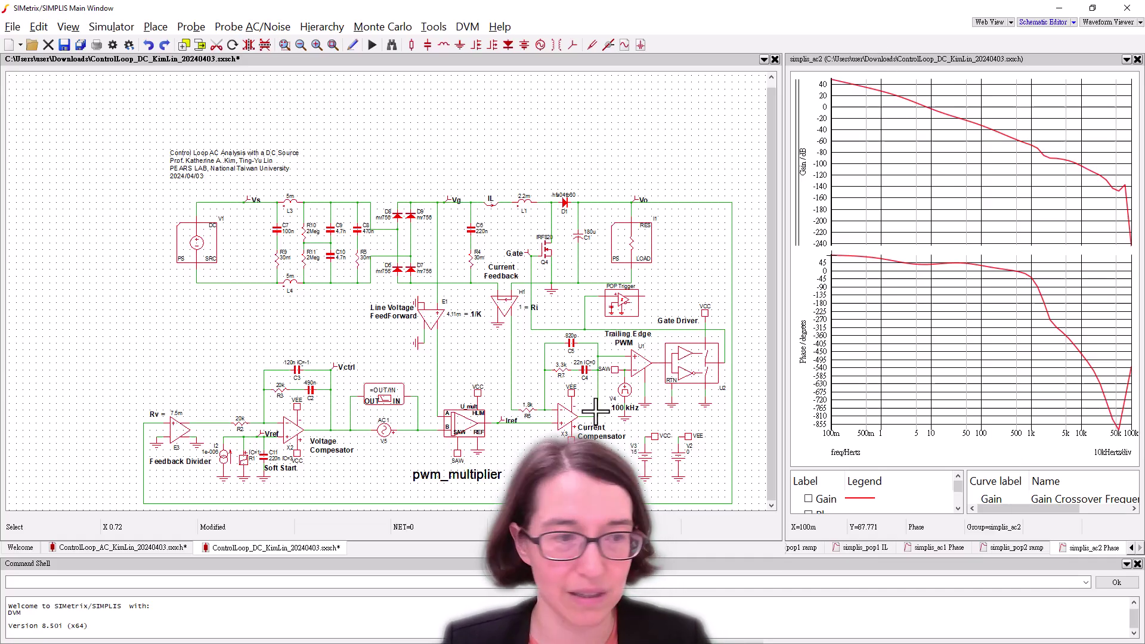
key(alt+Tab)
key(alt+Tab)
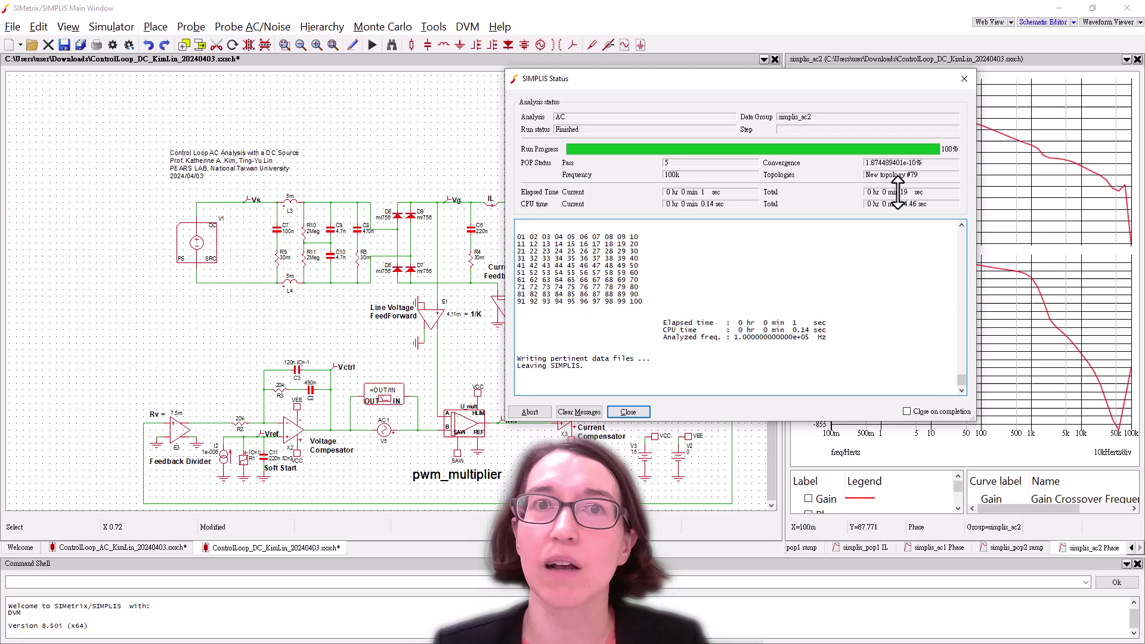
click(751, 553)
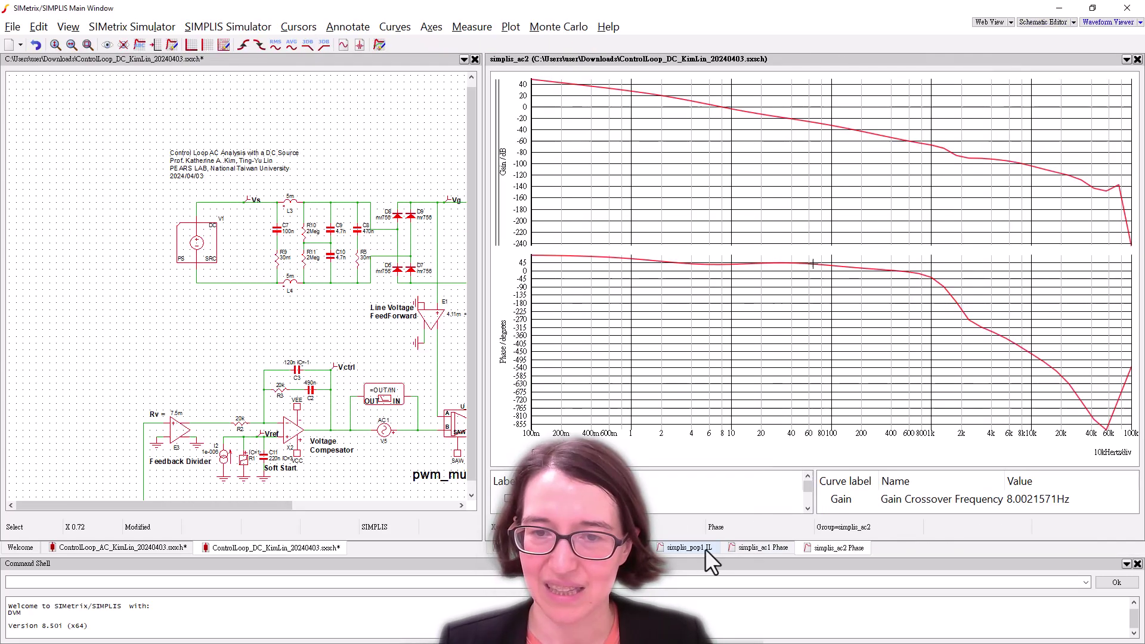
click(757, 548)
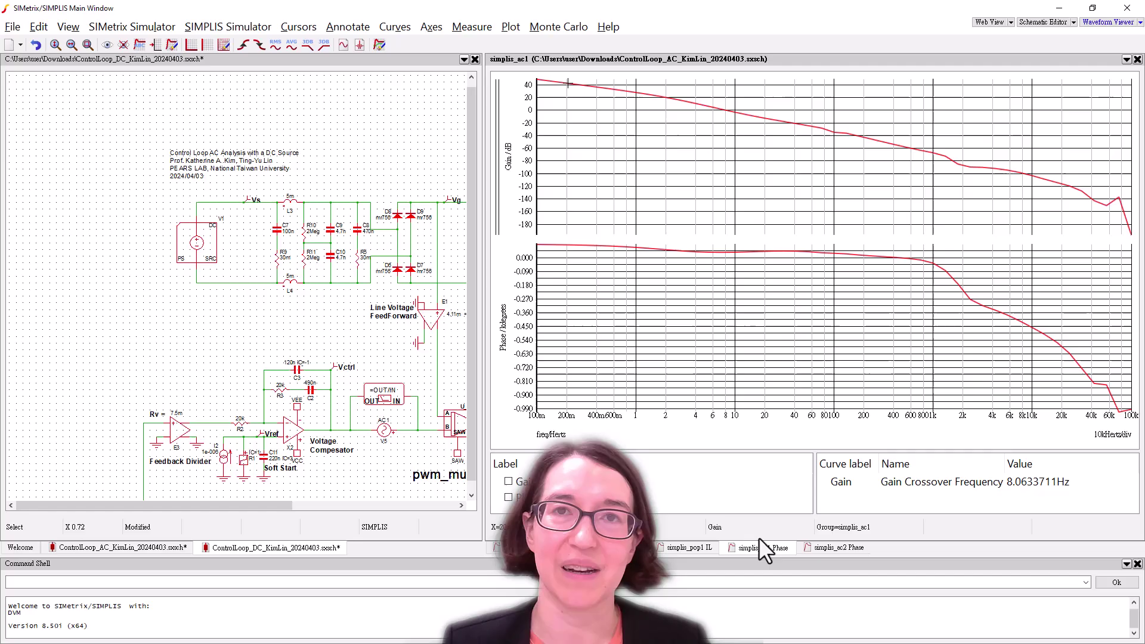
click(821, 553)
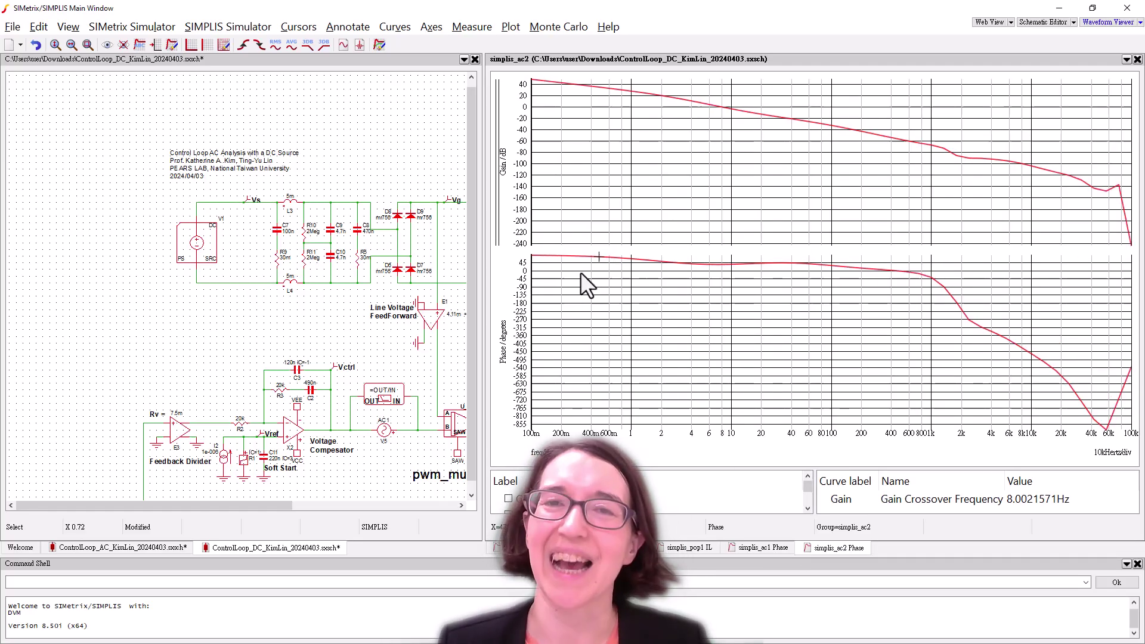
drag(581, 274, 698, 200)
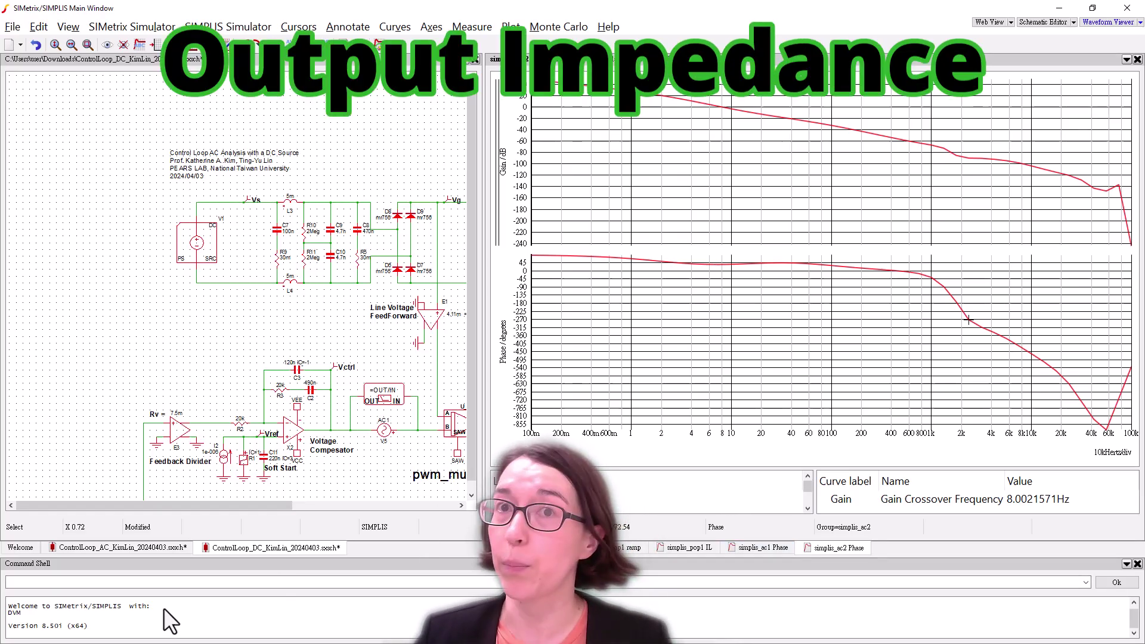
Step: Open the Zout_AC_KimLin_20240403 schematic from the Downloads folder
key(alt+Tab)
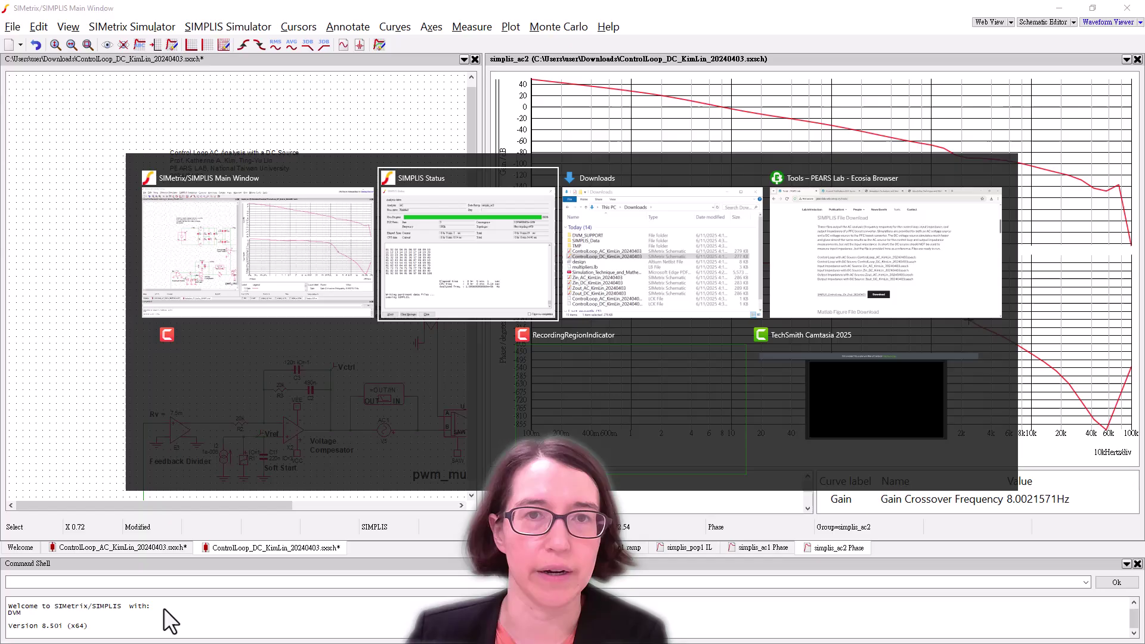
key(alt+Tab)
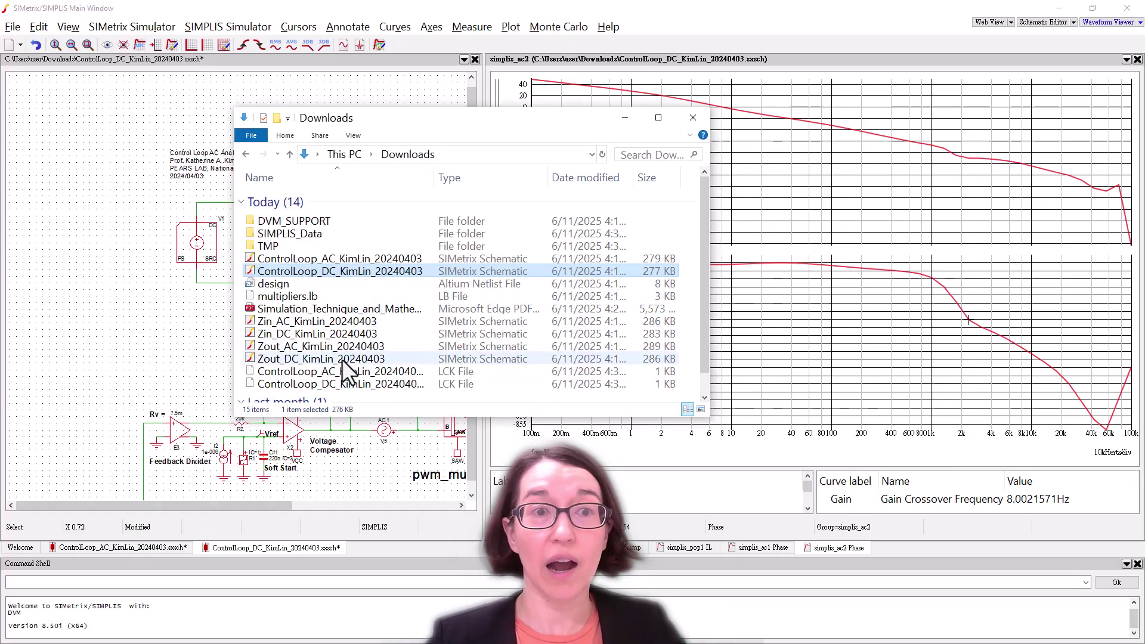
double_click(341, 346)
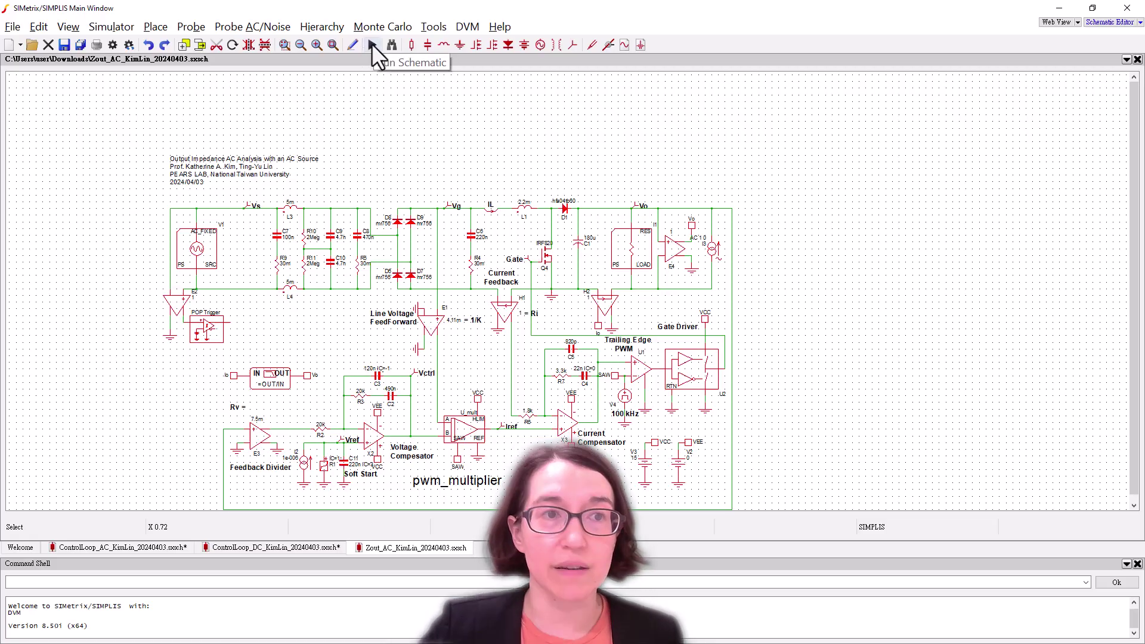
Step: Run the Zout_AC simulation, move the gain cursor to about 600 Hz, and enlarge the legend
click(372, 44)
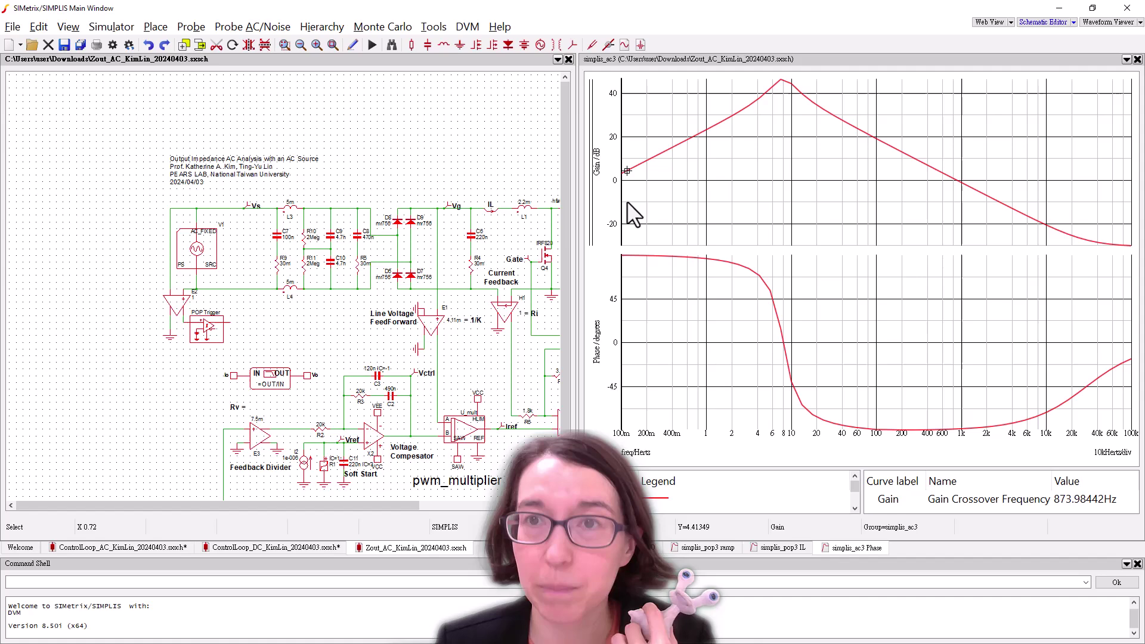
mouse_move(628, 202)
mouse_down()
mouse_move(798, 46)
mouse_move(913, 251)
mouse_move(768, 255)
mouse_move(800, 357)
mouse_move(940, 484)
mouse_up()
click(864, 471)
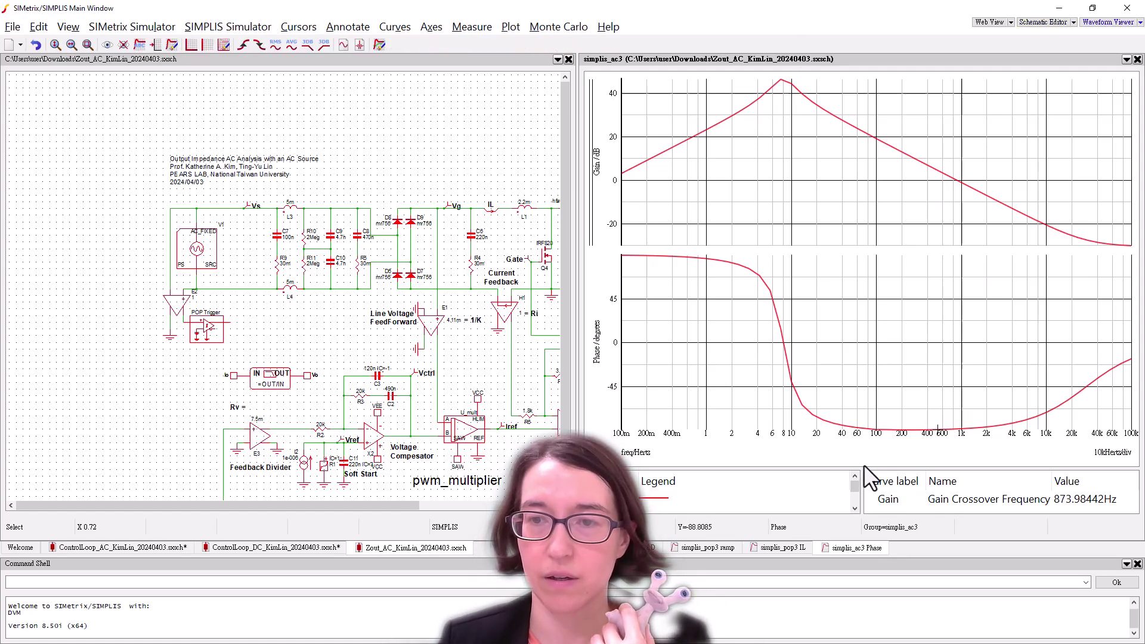
drag(865, 466, 865, 451)
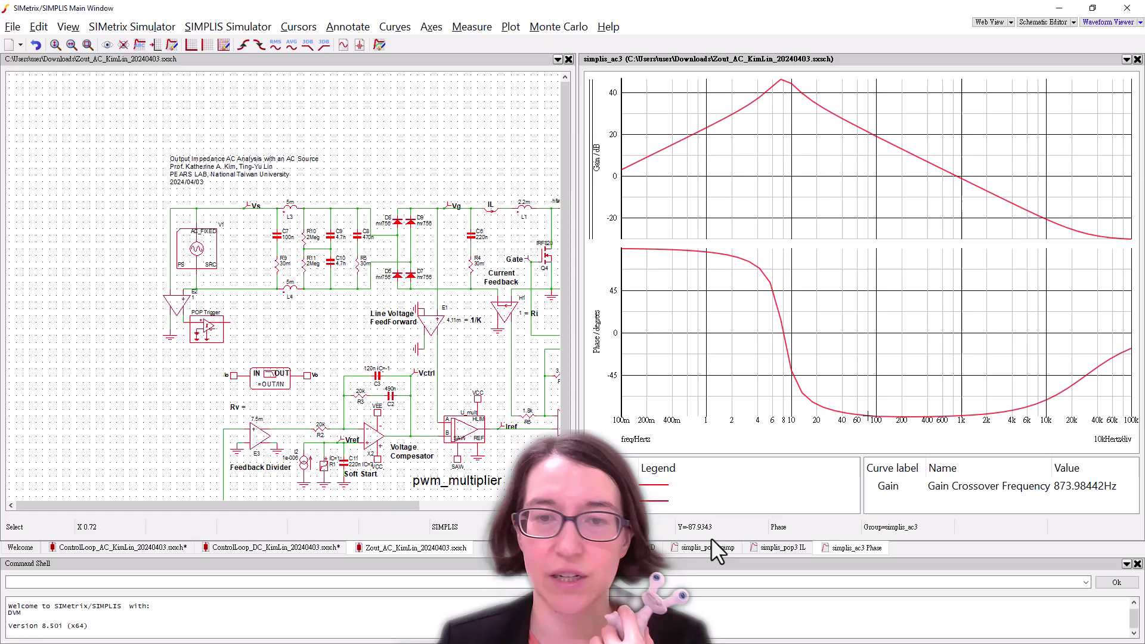
key(alt+Tab)
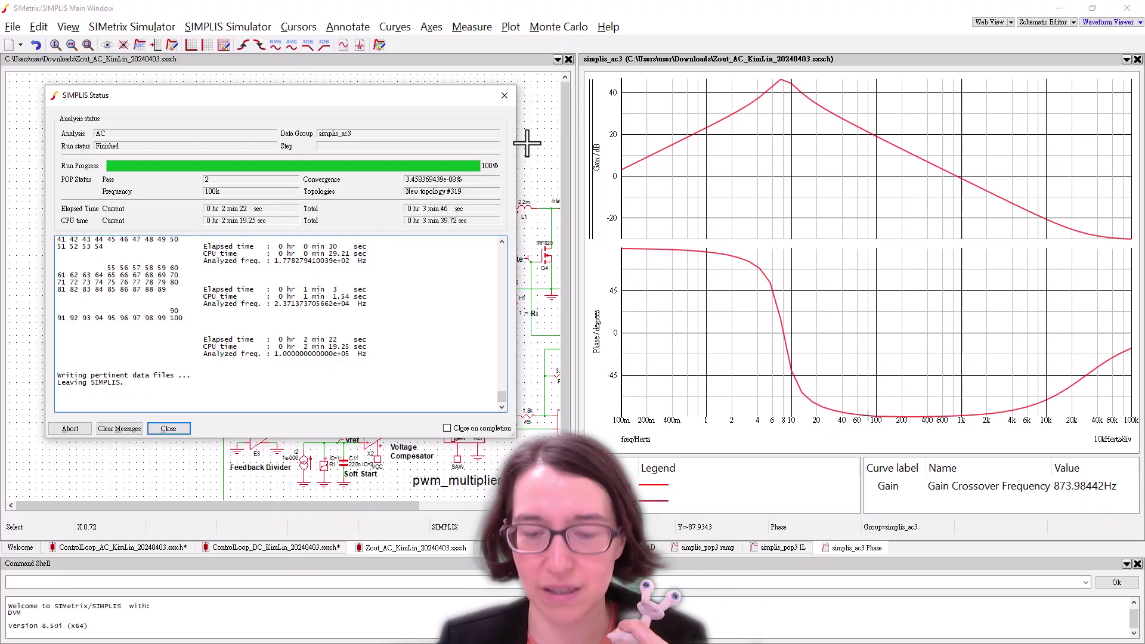
Step: Open the Zout_DC schematic from the Downloads folder and close Explorer
click(527, 143)
key(alt+Tab)
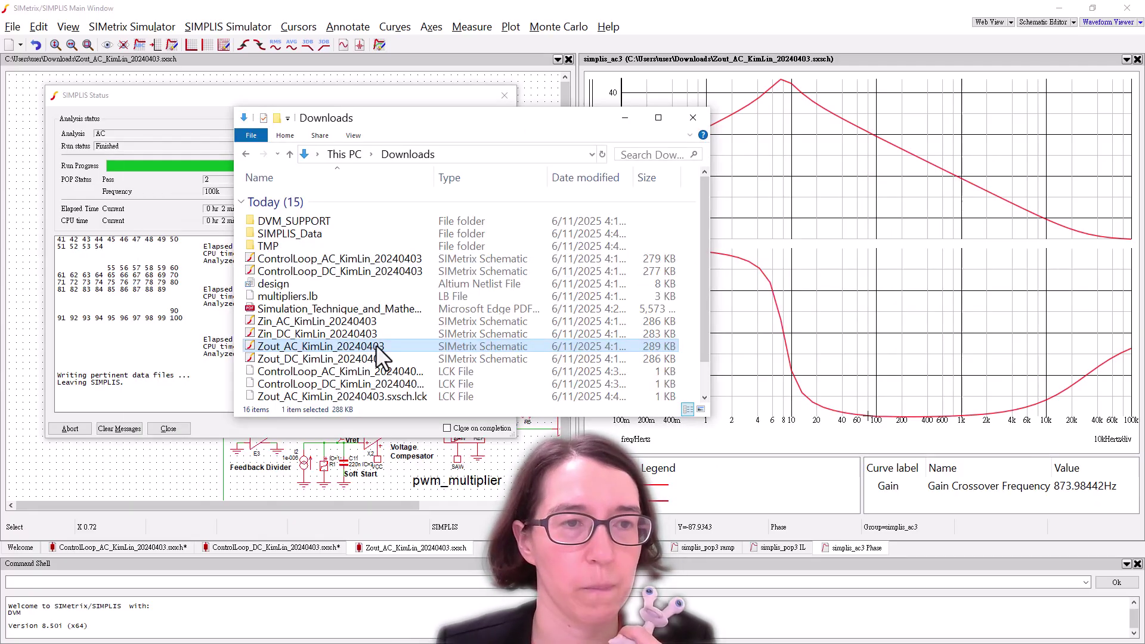
double_click(352, 358)
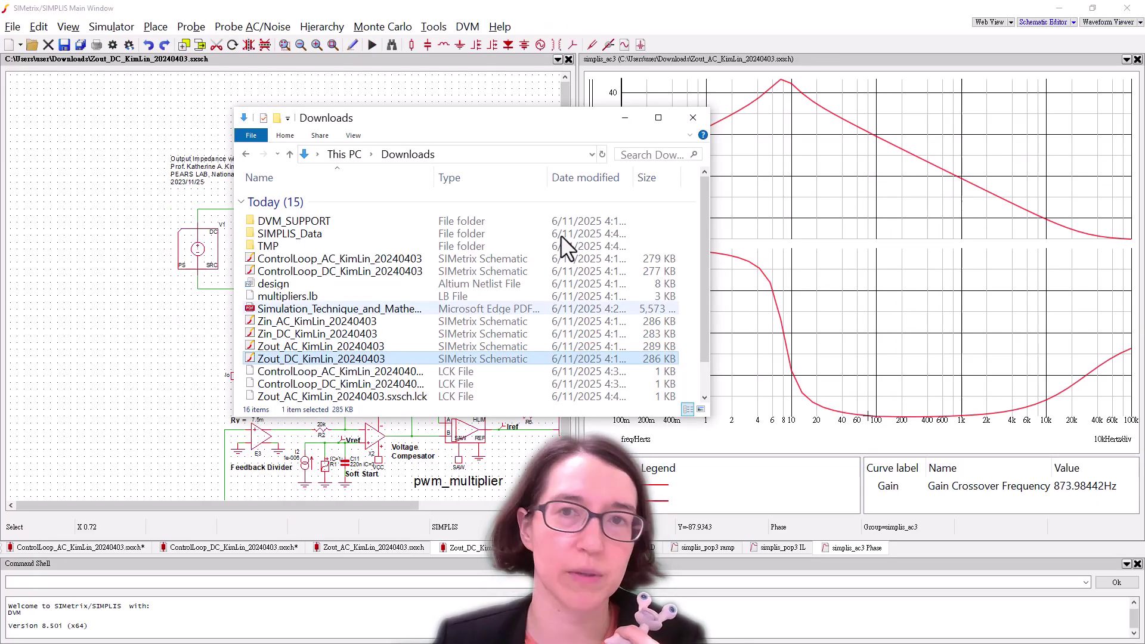
click(693, 117)
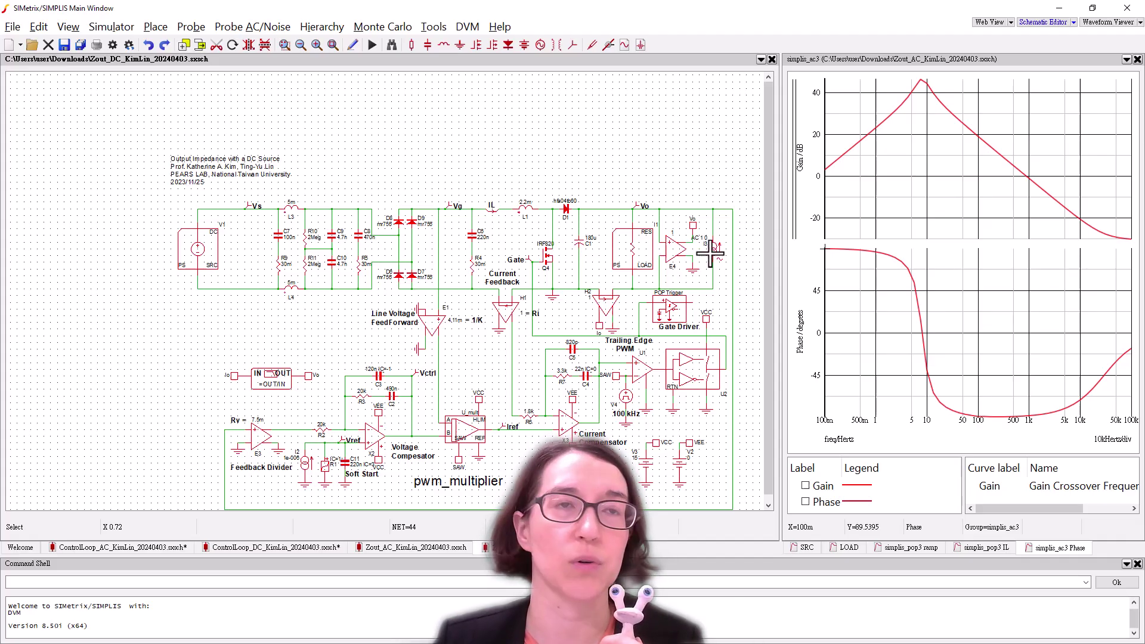
Step: Check the AC sweep frequency settings in the analysis setup and run the Zout_DC simulation
click(122, 32)
click(121, 47)
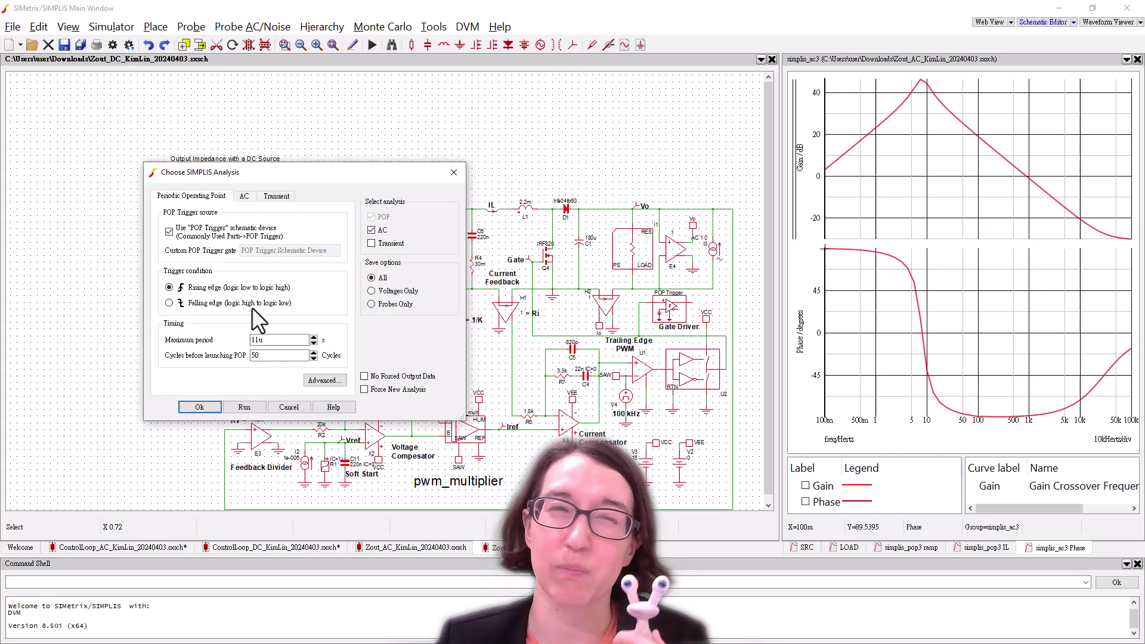
click(244, 197)
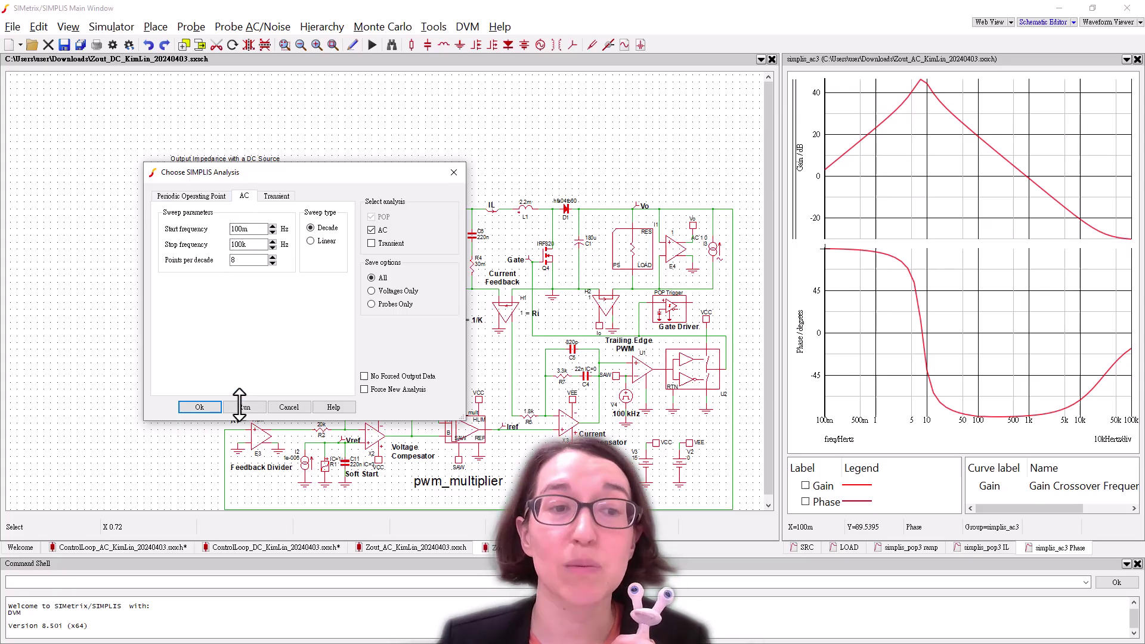
click(241, 407)
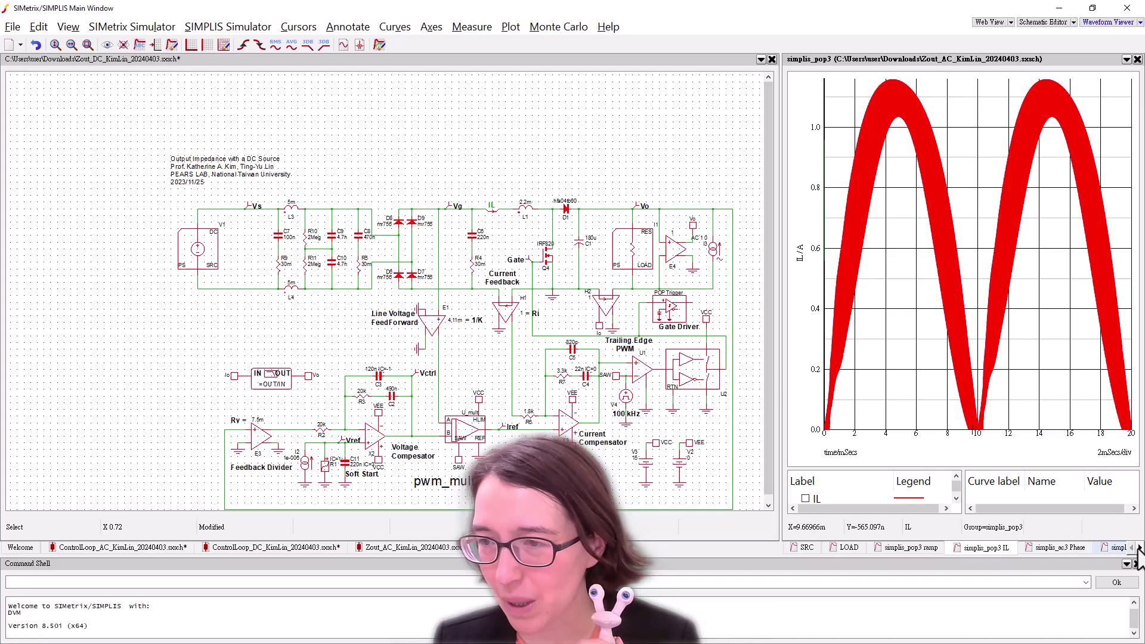
Step: Dismiss the finished simulation status report and widen the Bode plot pane
key(alt+Tab)
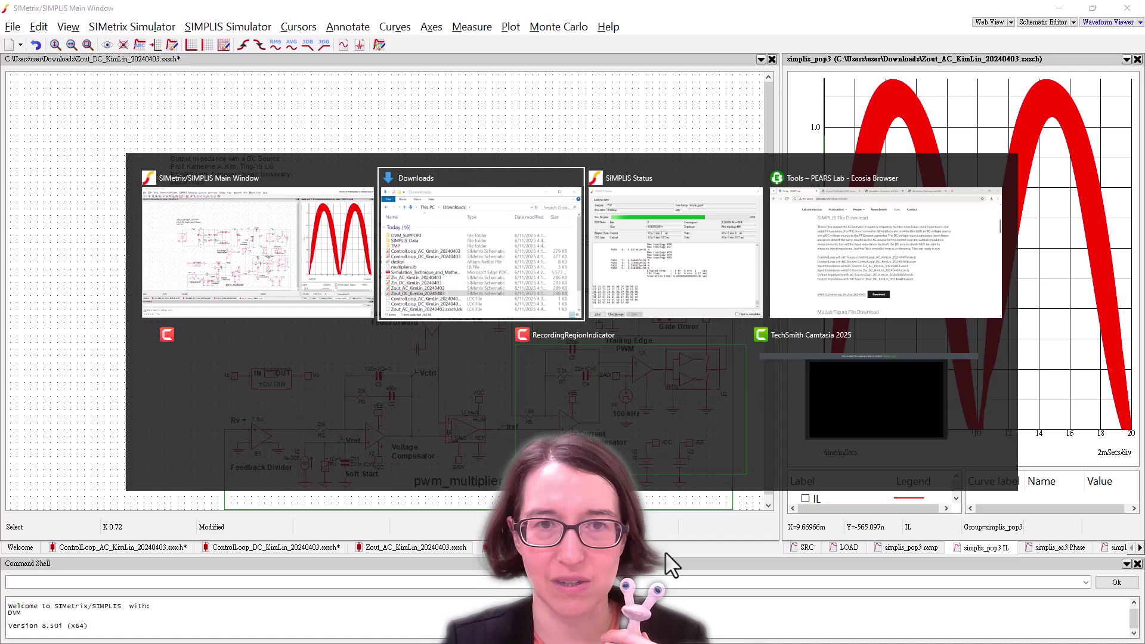
key(alt+Tab)
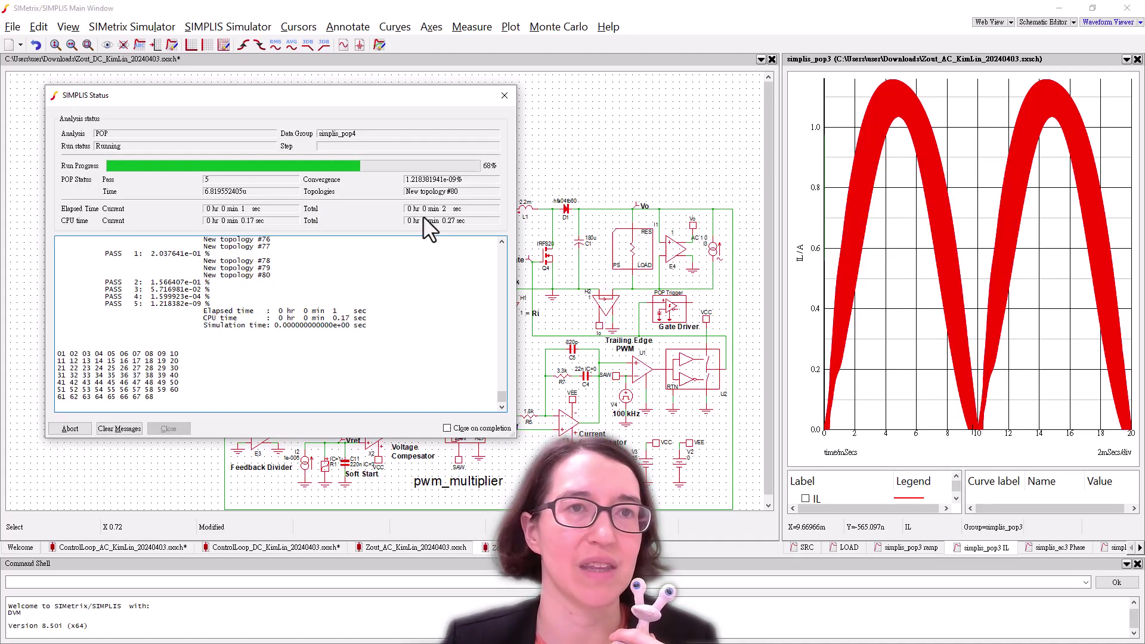
drag(366, 97, 470, 92)
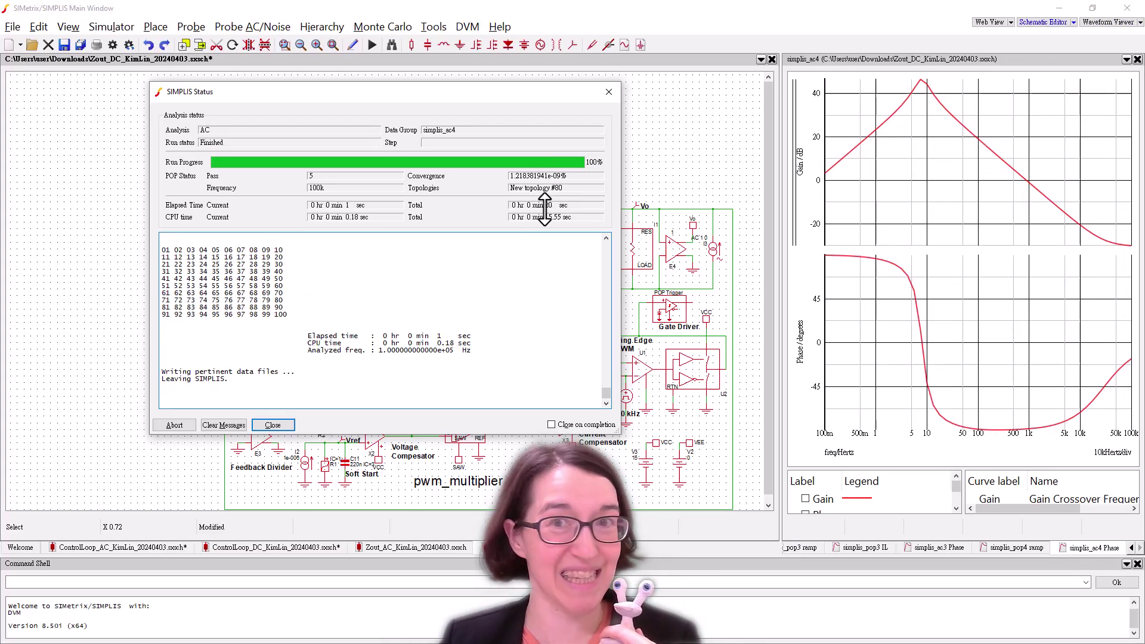
key(Return)
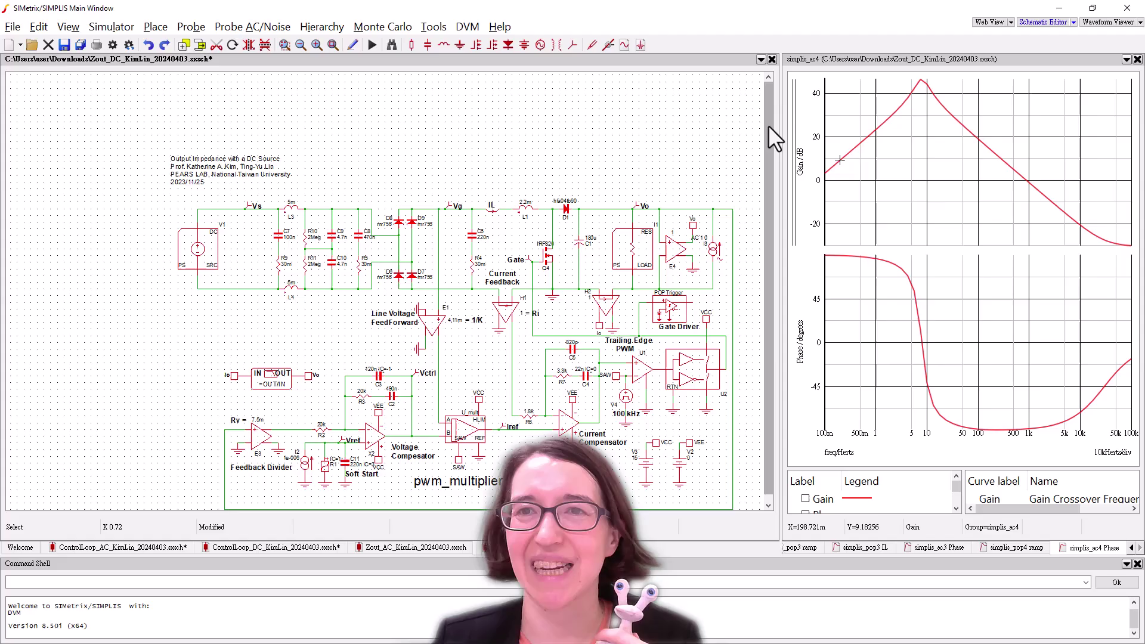
drag(780, 124, 448, 191)
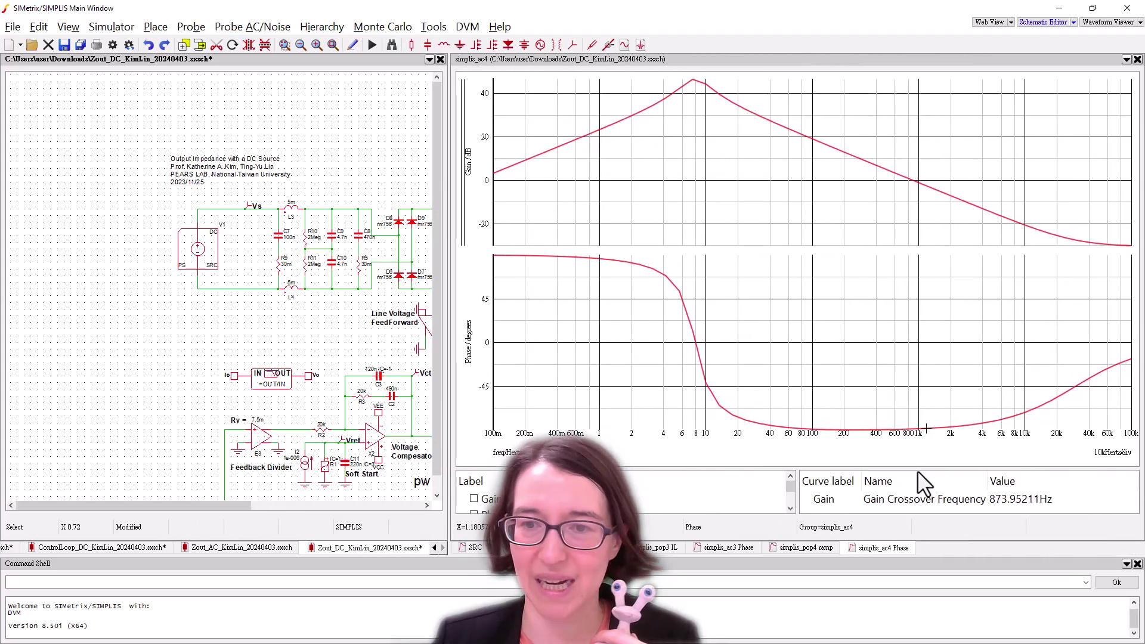
Step: Compare the simplis_ac3 AC-source and simplis_ac4 DC-source output impedance plots, then return to Downloads
click(729, 549)
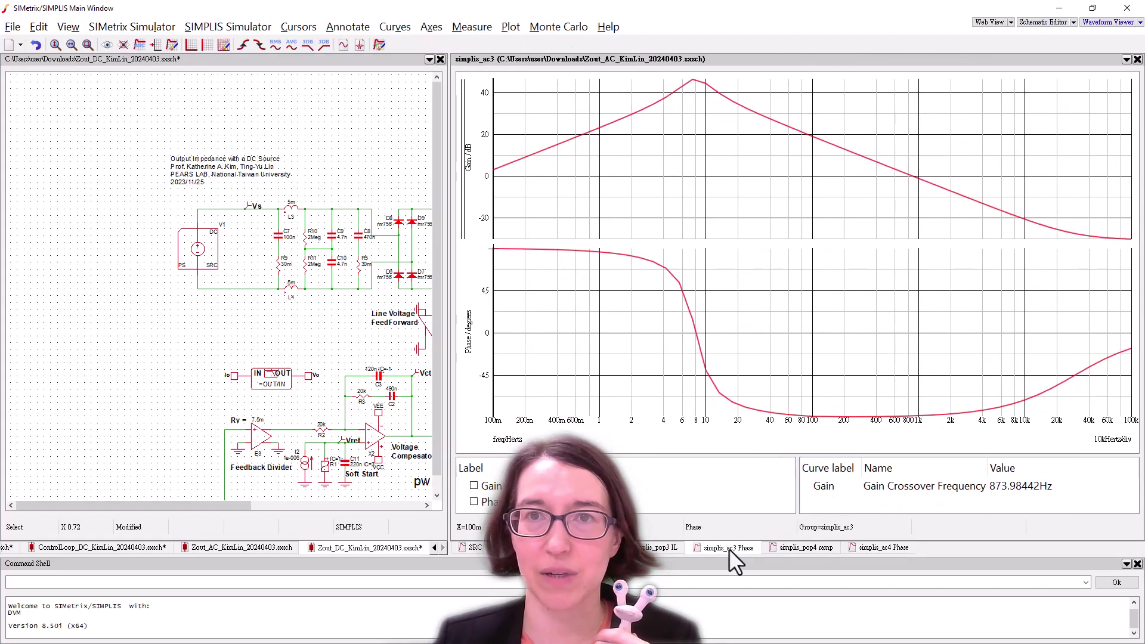
click(866, 550)
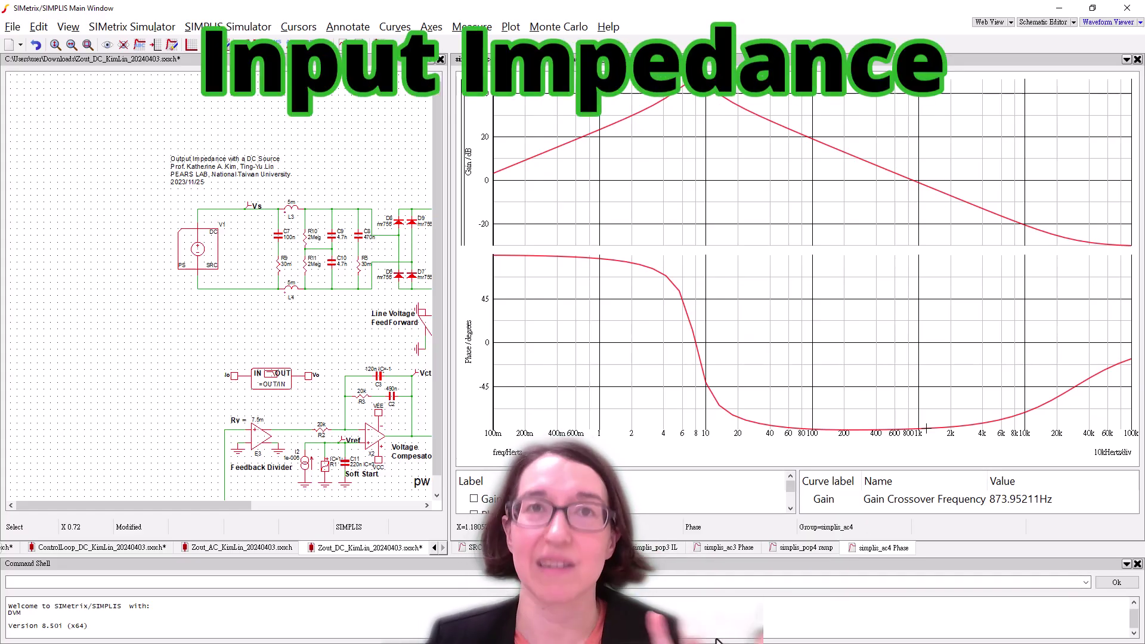
key(alt+Tab)
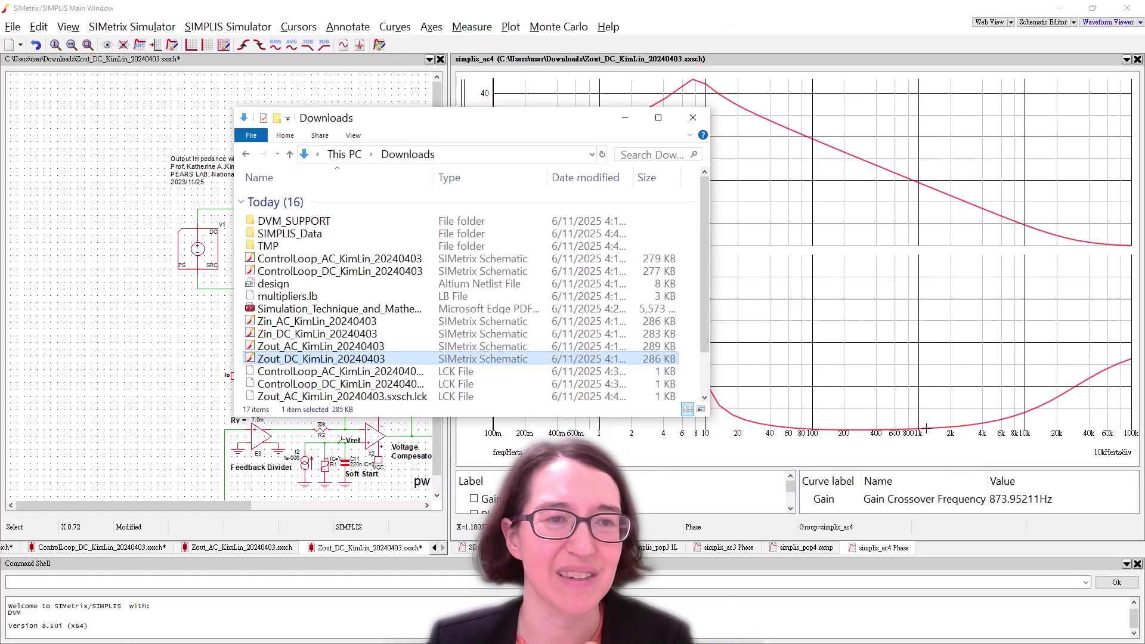
double_click(321, 324)
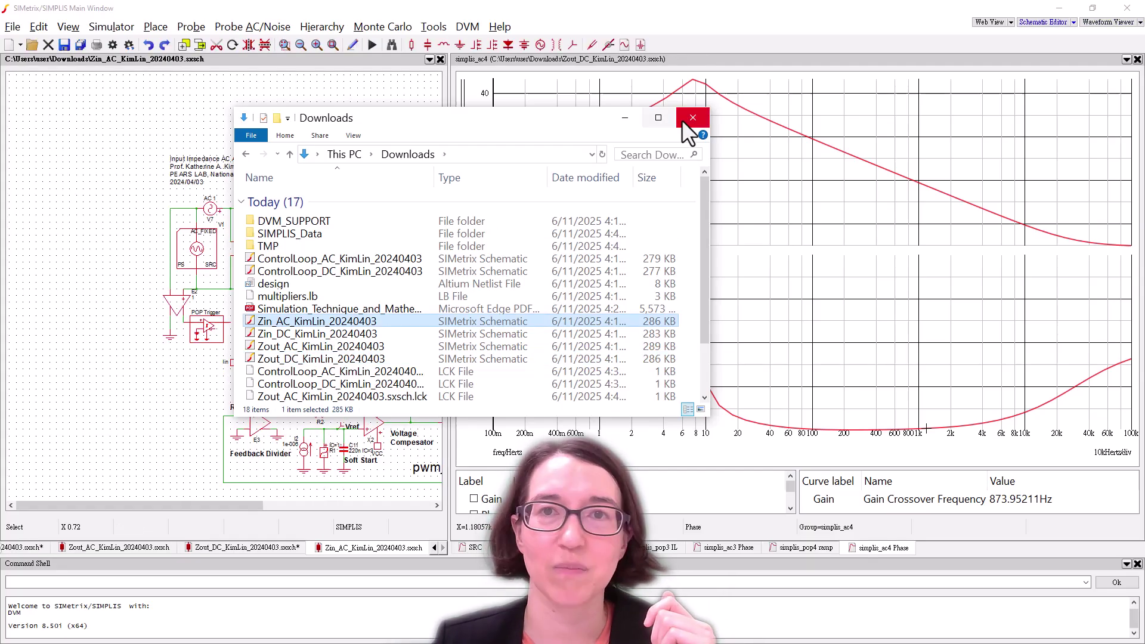
click(684, 30)
click(1138, 59)
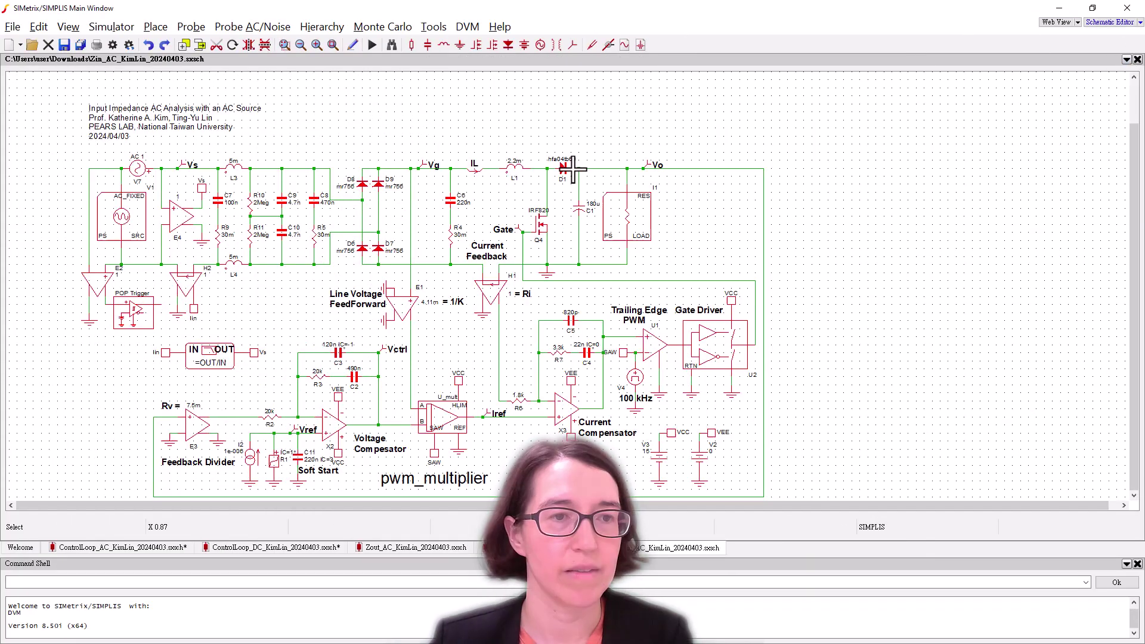
Step: Run the Zin_AC simulation to produce the simplis_ac5 input impedance Bode plot
click(373, 45)
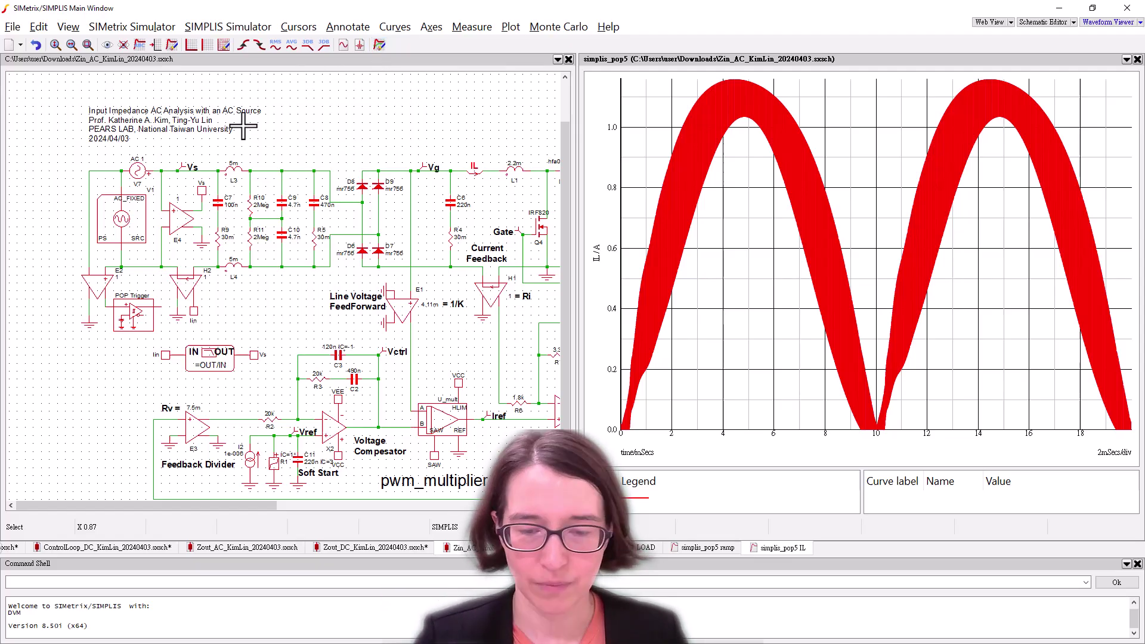
key(alt+Tab)
key(alt+Tab)
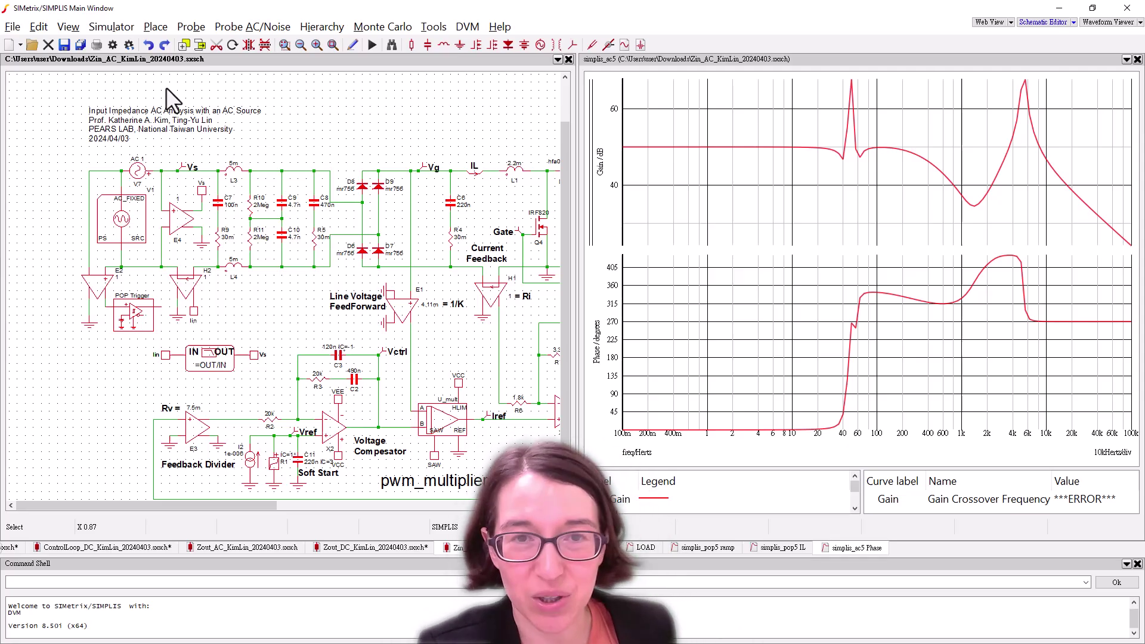
Step: Close the finished status window and read simplis_ac5 gain at low frequency, resonance, and beyond
key(alt+Tab)
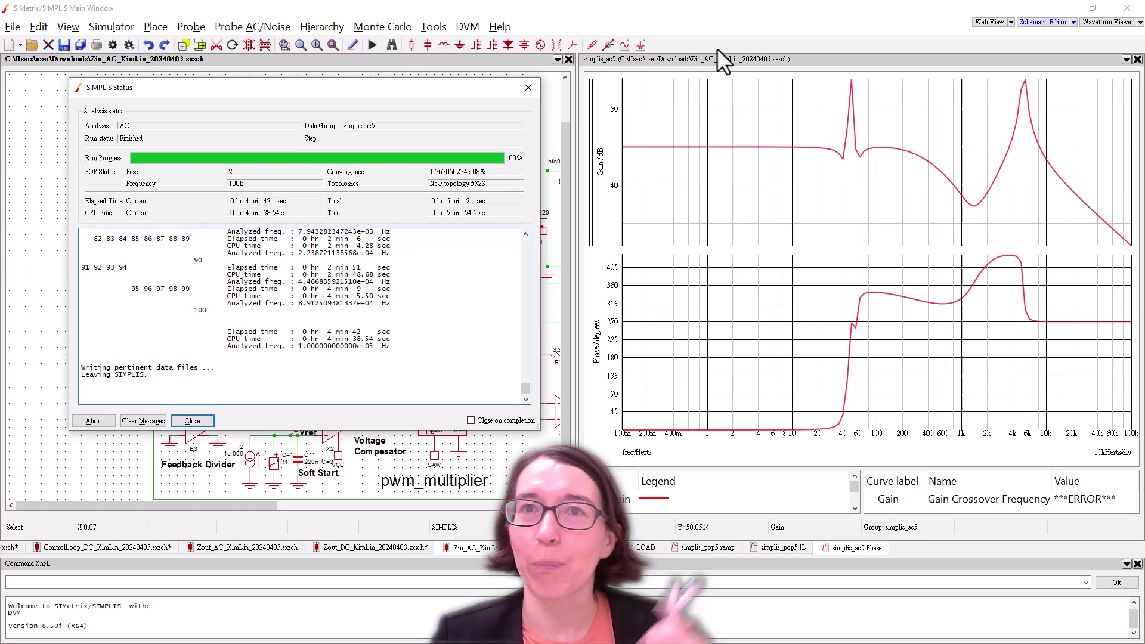
click(719, 18)
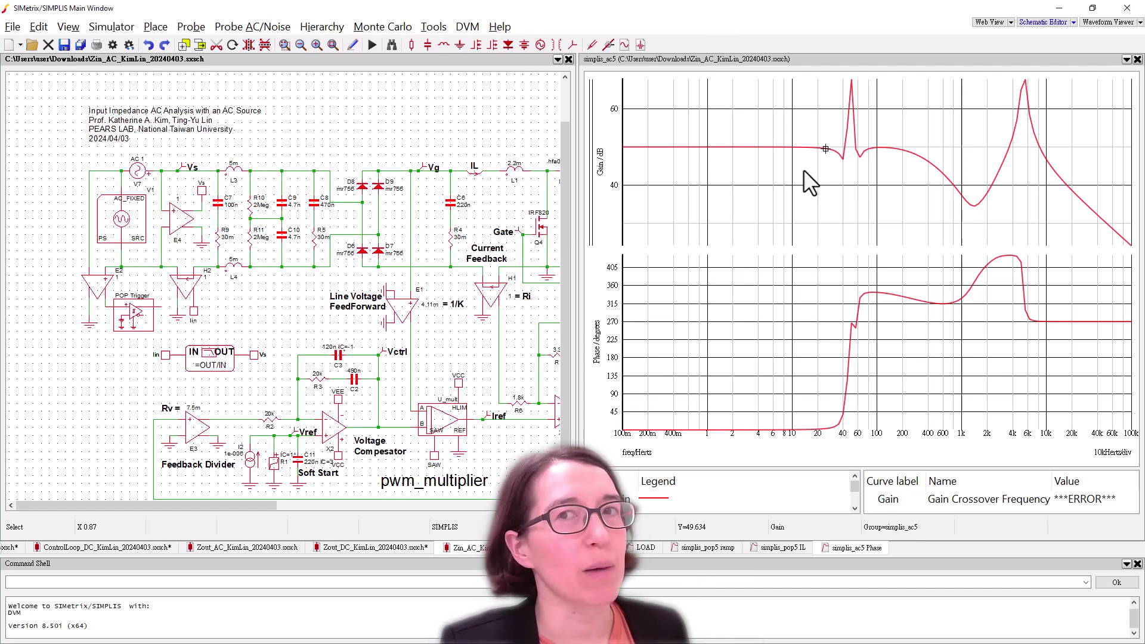
drag(698, 160, 941, 157)
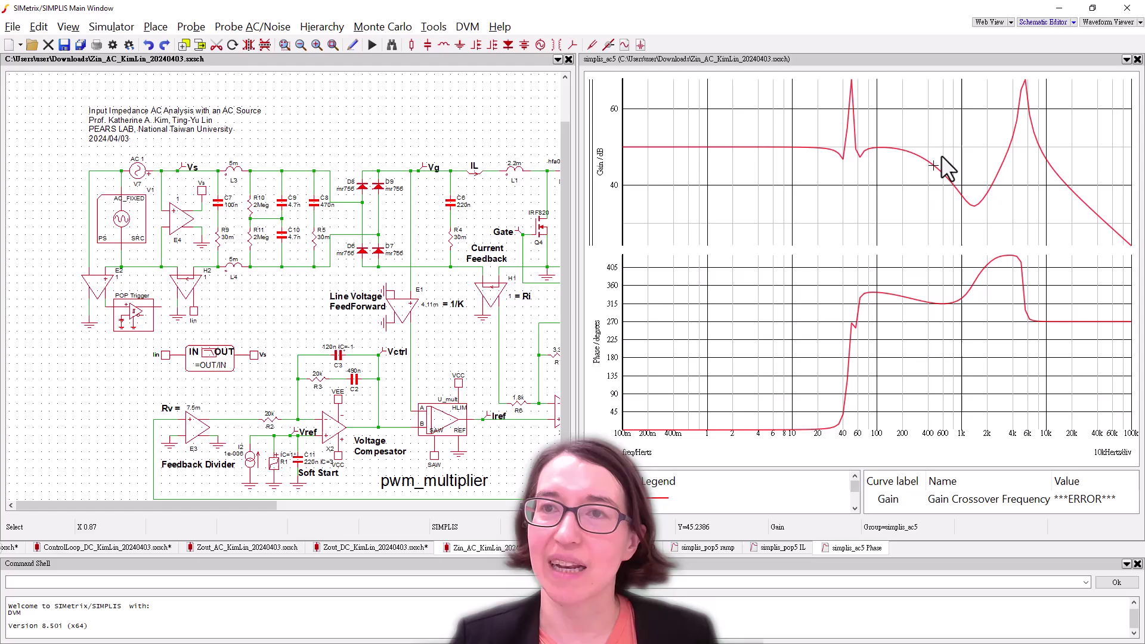
drag(837, 145, 832, 100)
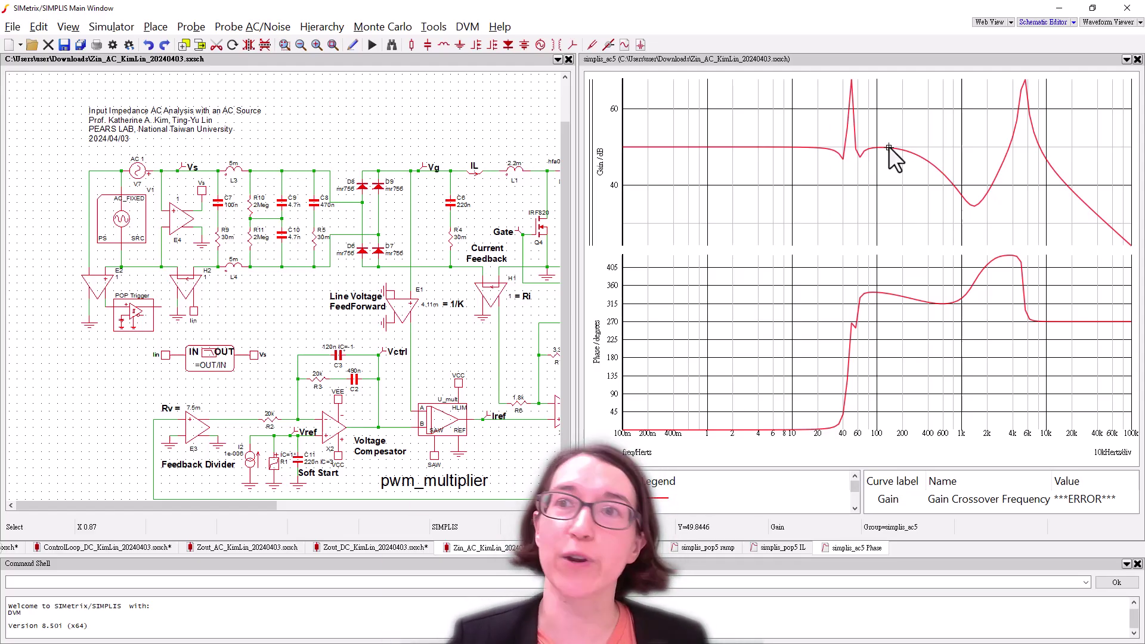
drag(889, 146, 862, 391)
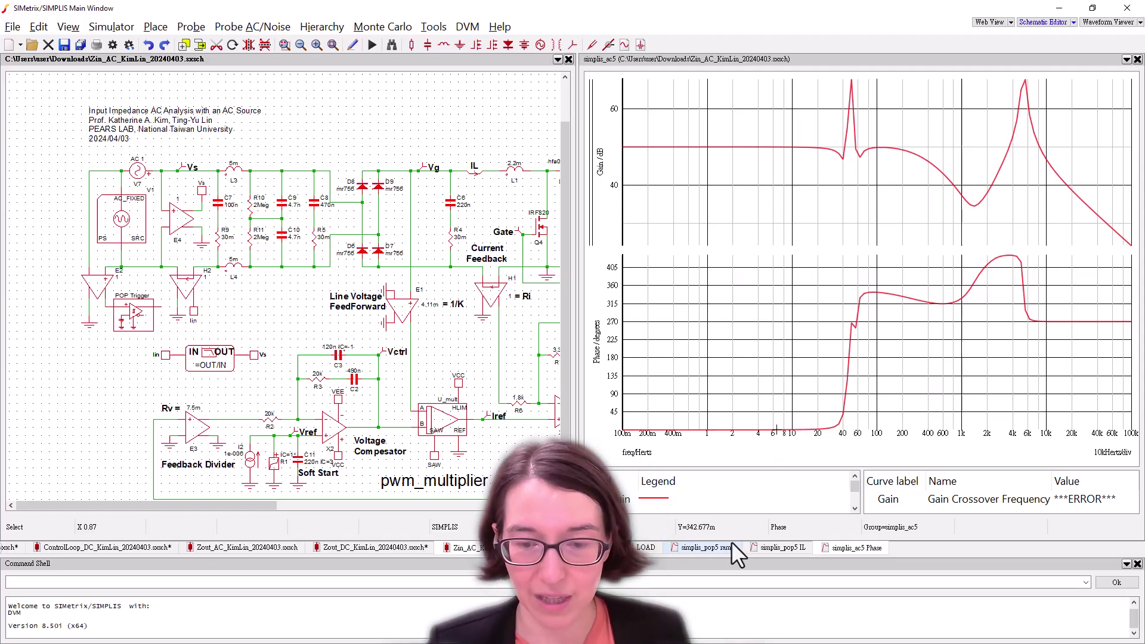
key(alt+Tab)
key(alt+Tab)
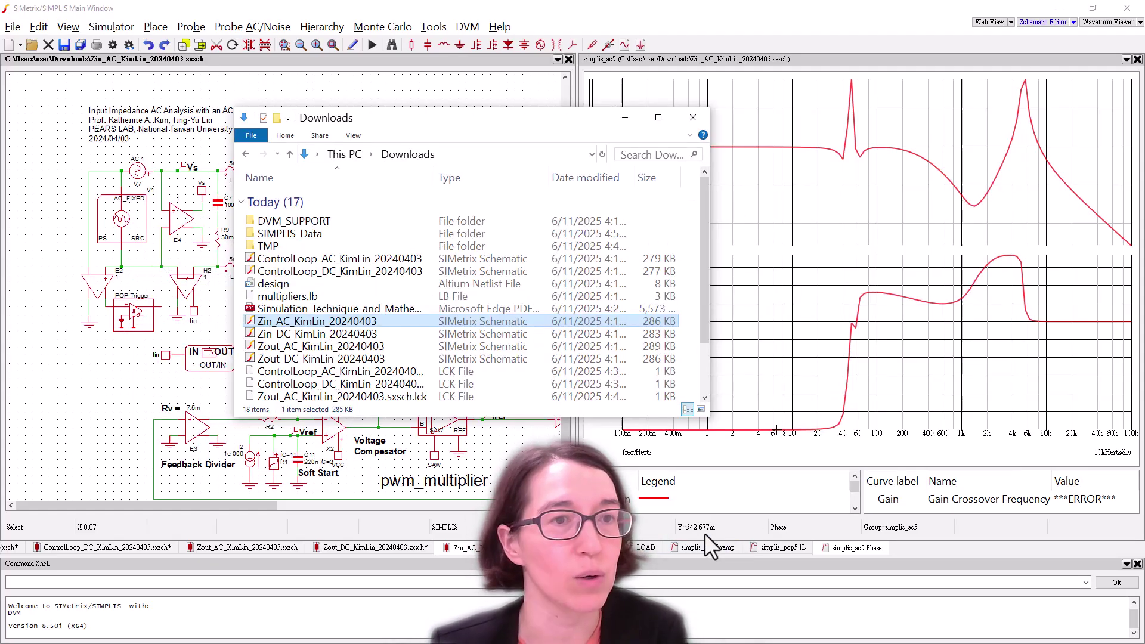
Step: Open Zin_DC_KimLin_20240403, pan across the schematic, and start its simulation
click(316, 331)
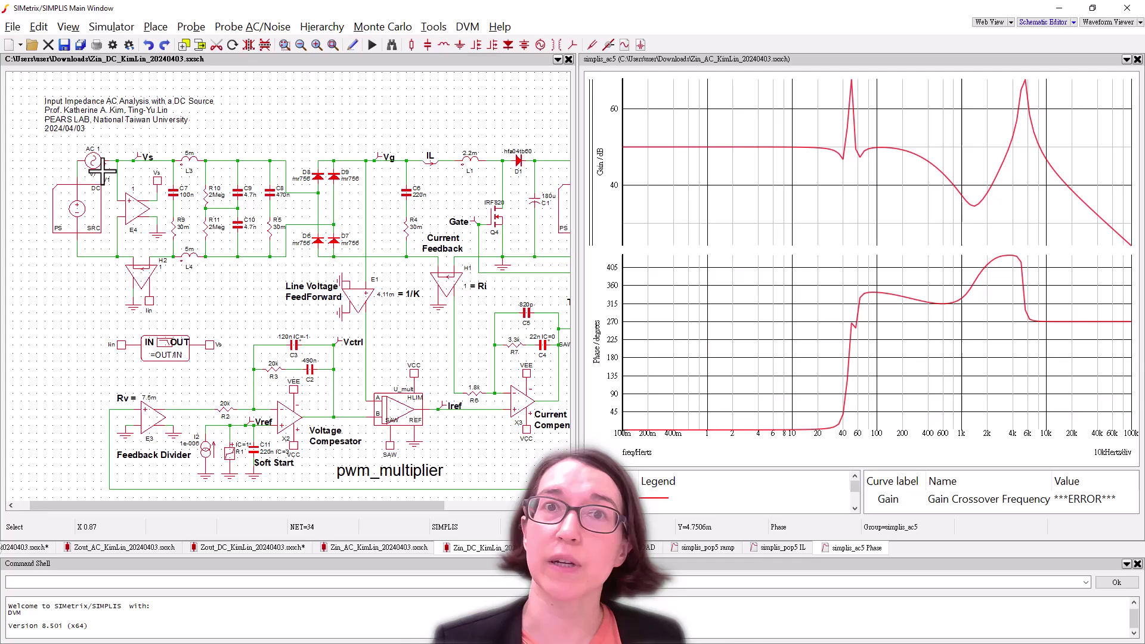
drag(250, 506, 373, 509)
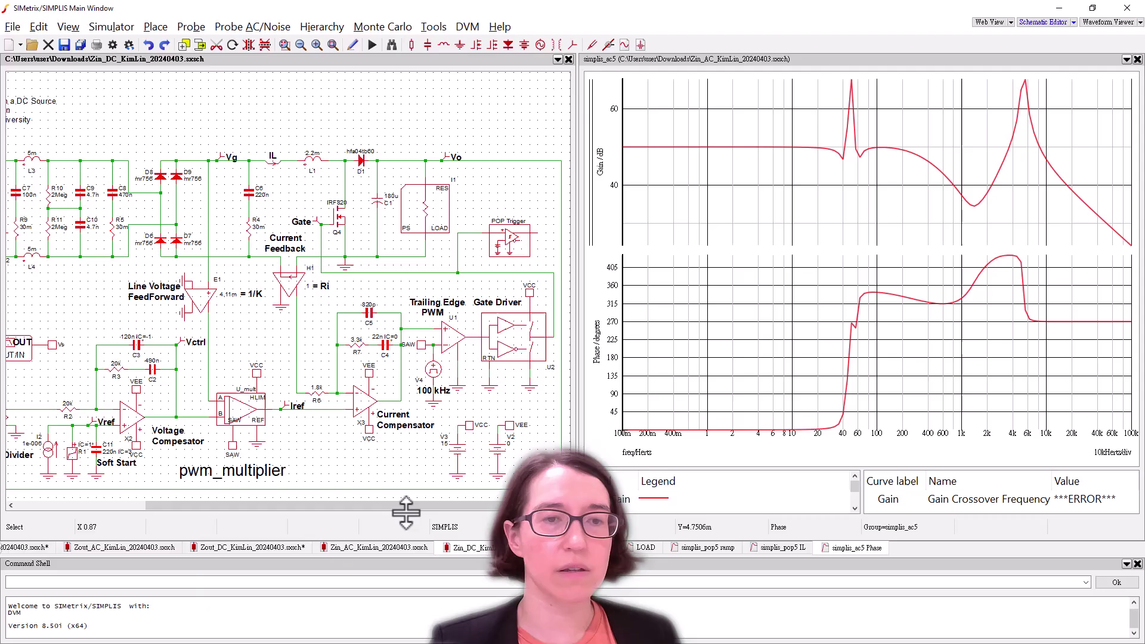
drag(403, 507, 308, 507)
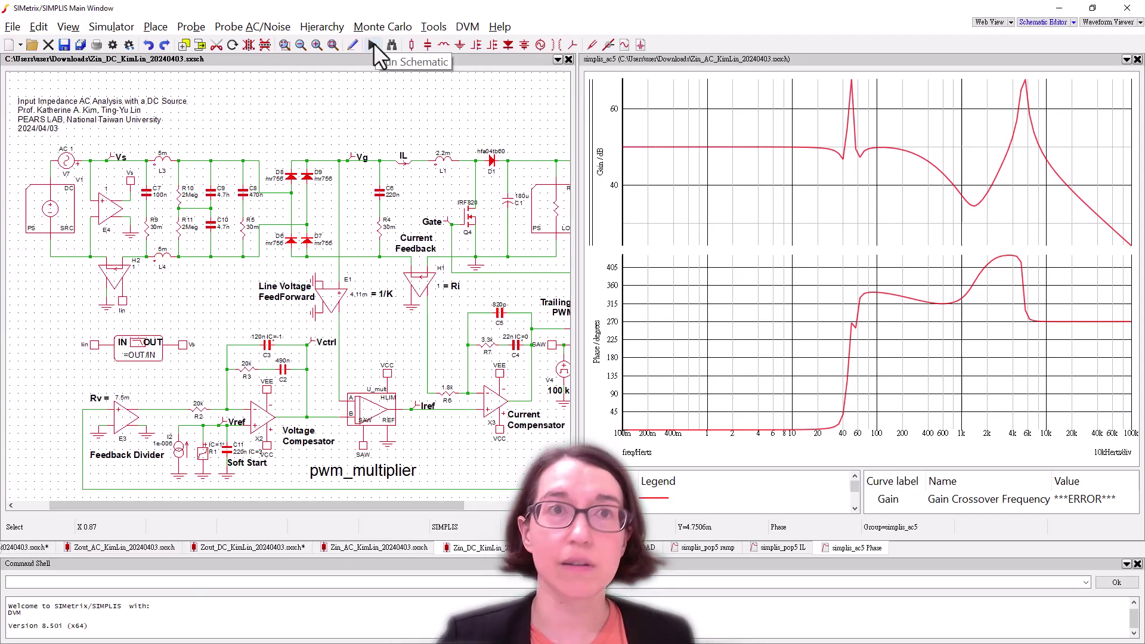
click(374, 43)
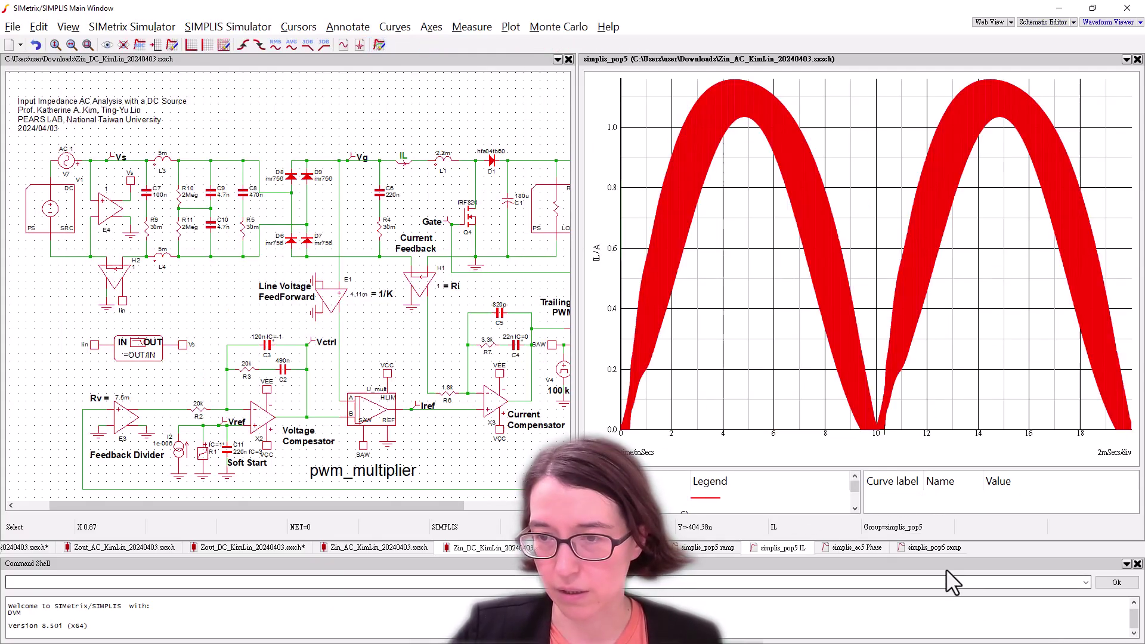
Step: Place a cursor on the simplis_ac6 phase curve, then switch back to simplis_ac5
click(942, 549)
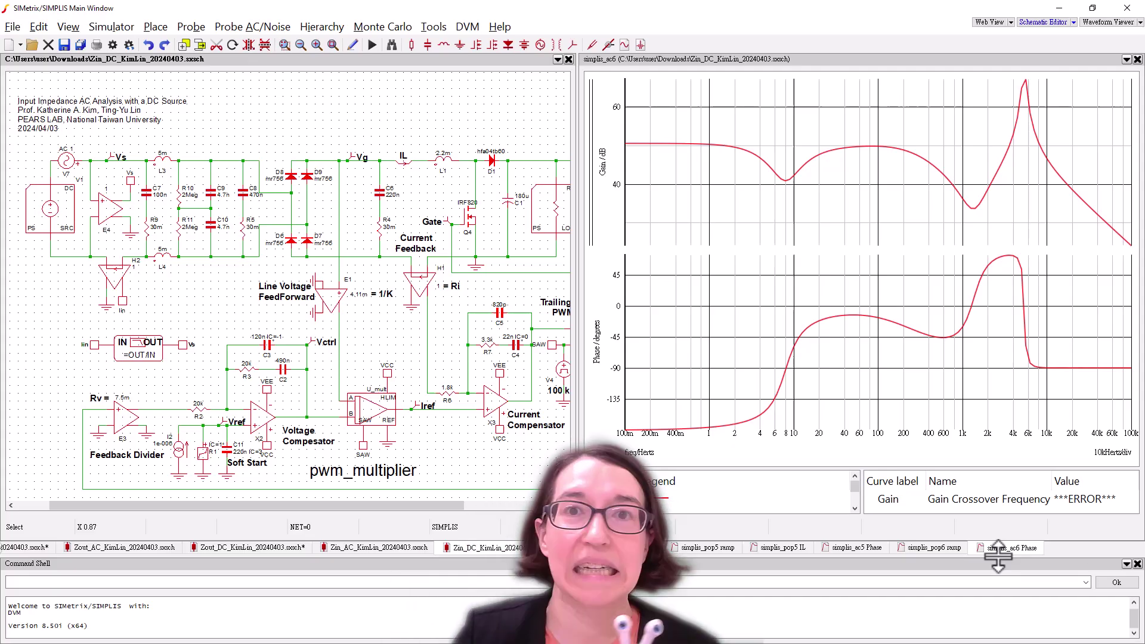
click(941, 337)
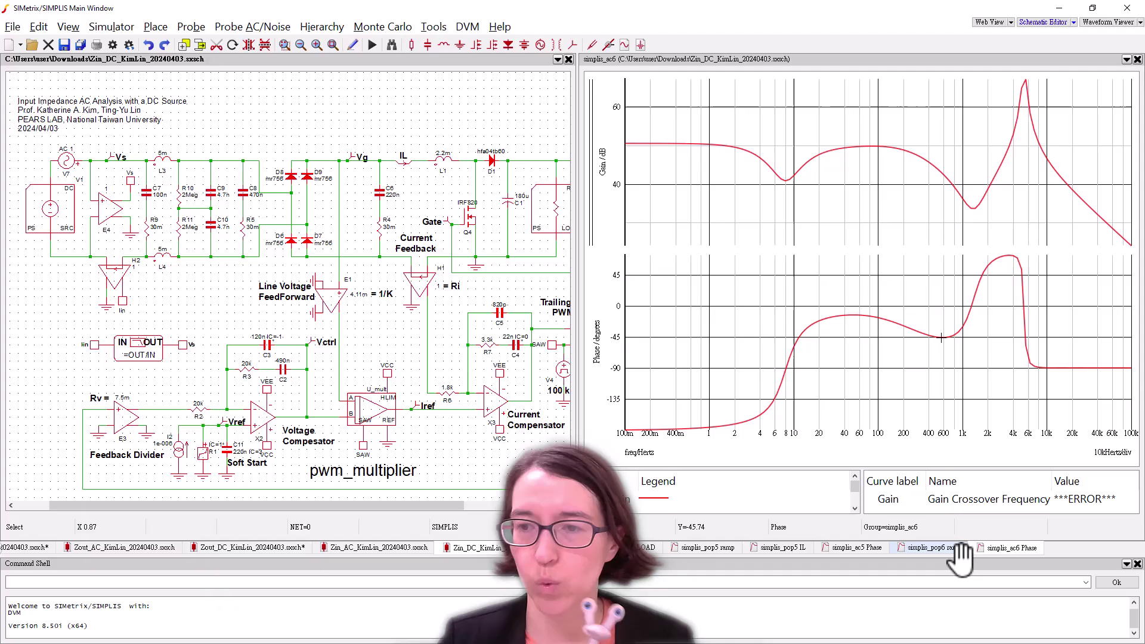
click(863, 547)
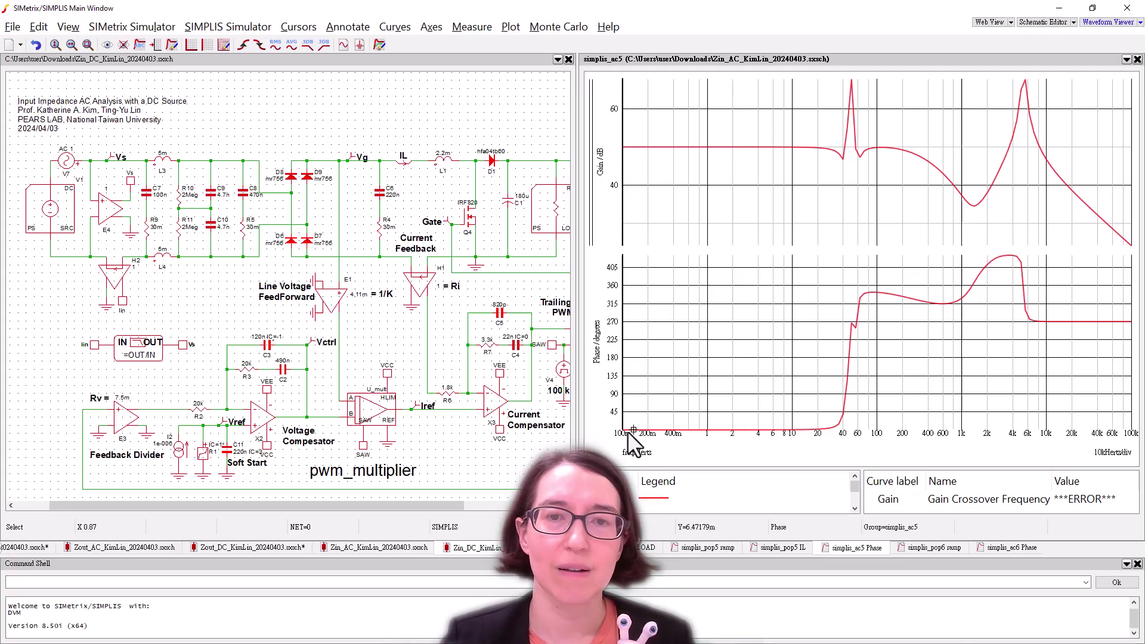
Step: Switch between the simplis_ac6 DC-source and simplis_ac5 AC-source input impedance plots
click(1015, 549)
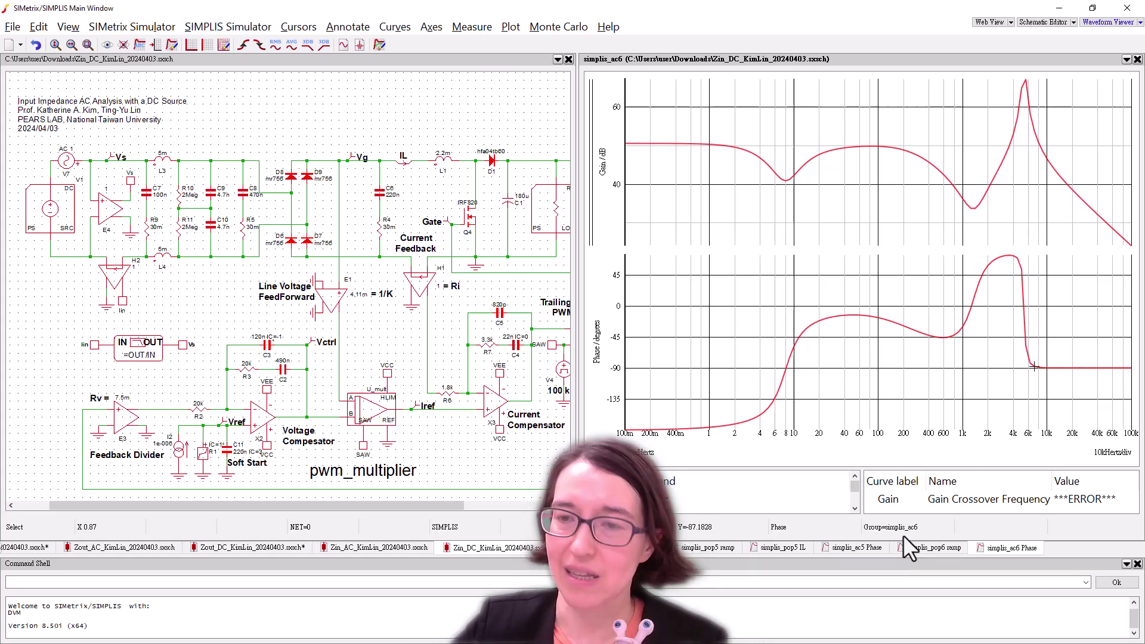
click(859, 548)
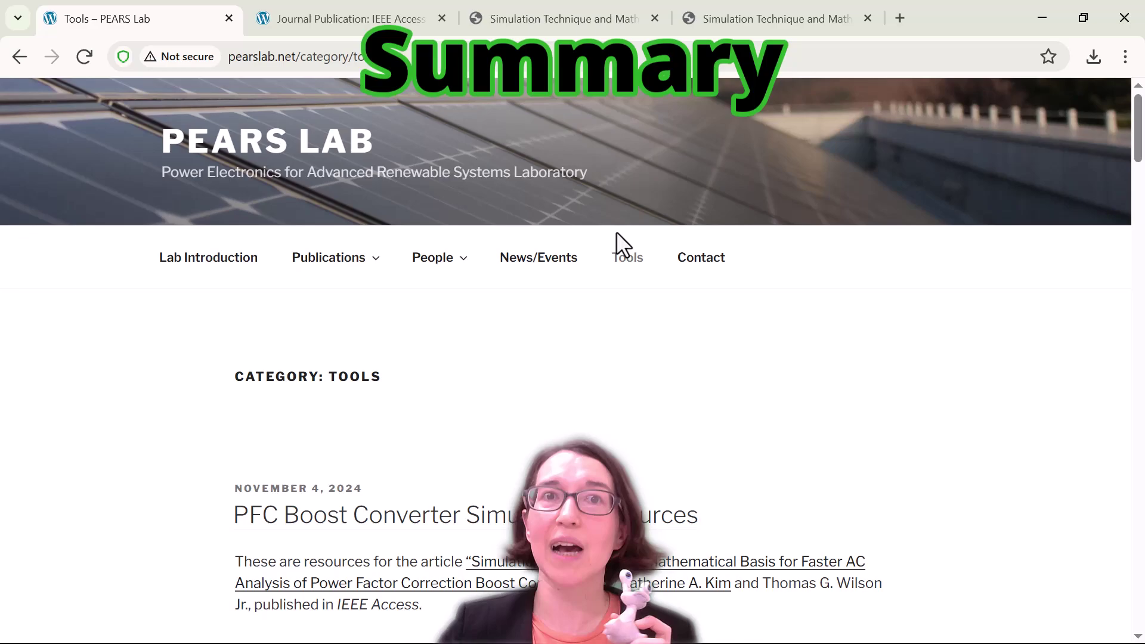
Step: Scroll through the Tools page downloads and citation section, then return to SIMetrix/SIMPLIS
scroll(641, 287, down, 5)
scroll(646, 291, down, 8)
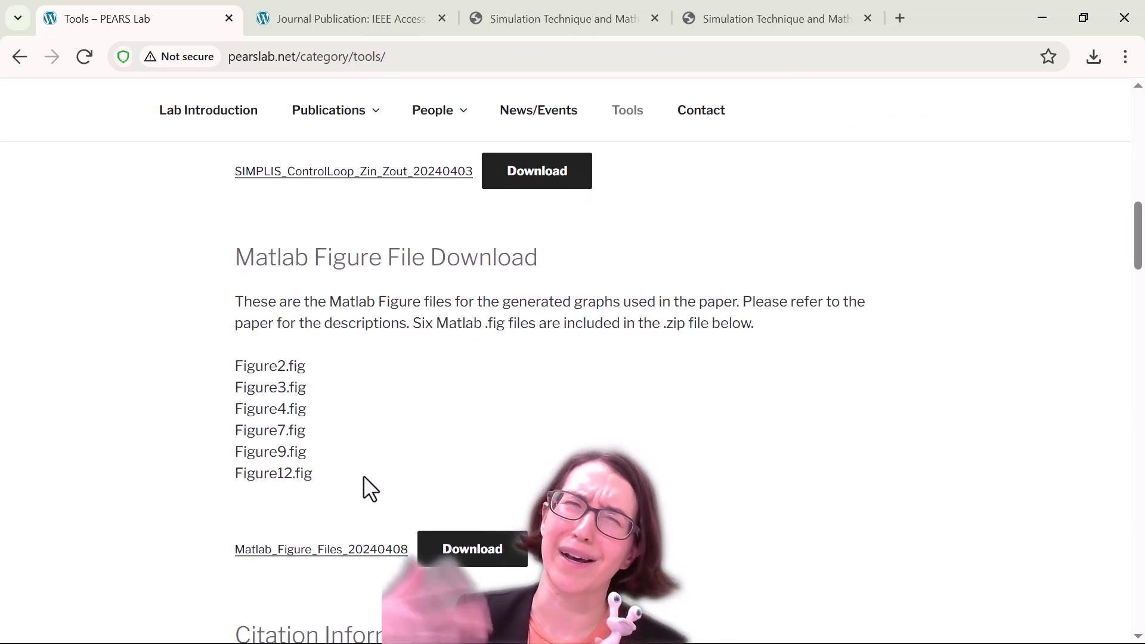
scroll(392, 432, down, 4)
scroll(392, 432, down, 1)
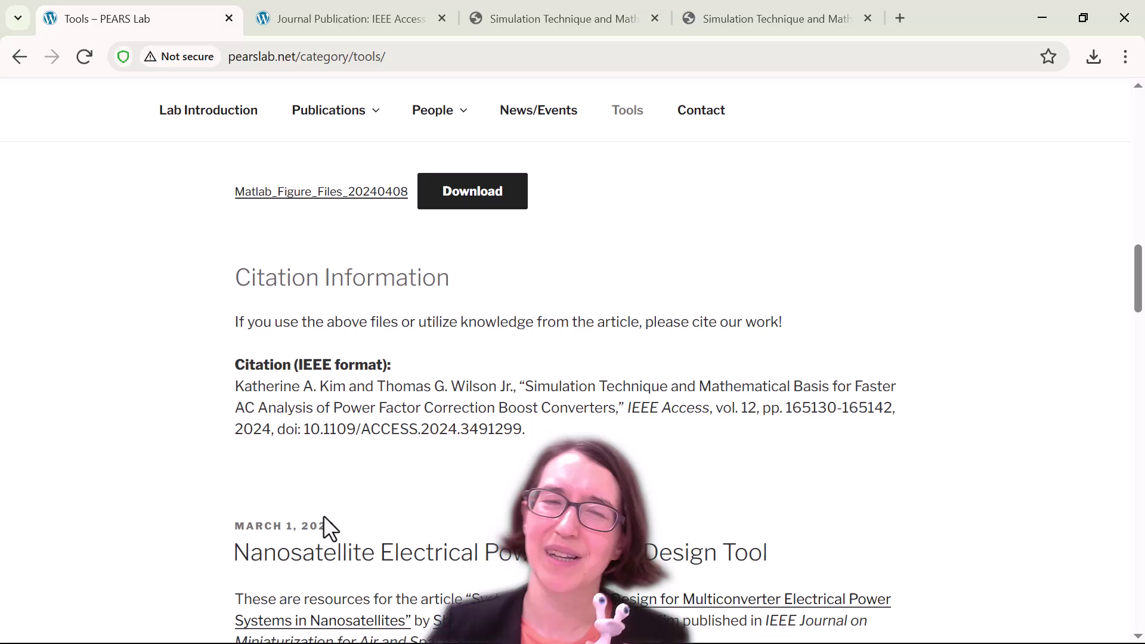
scroll(519, 406, up, 10)
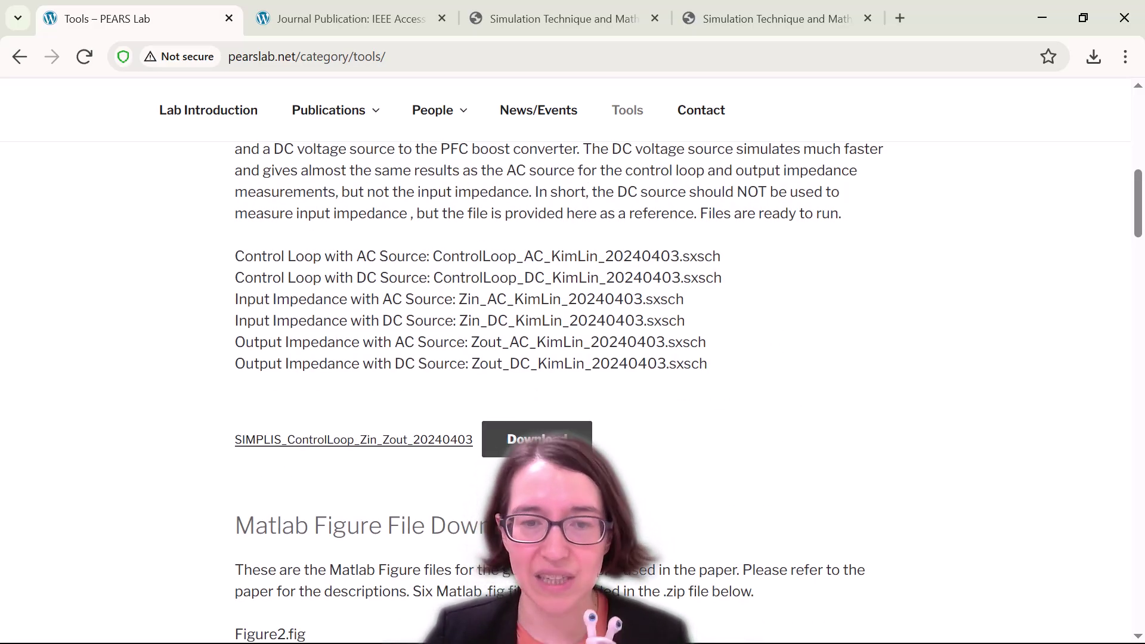
key(alt+Tab)
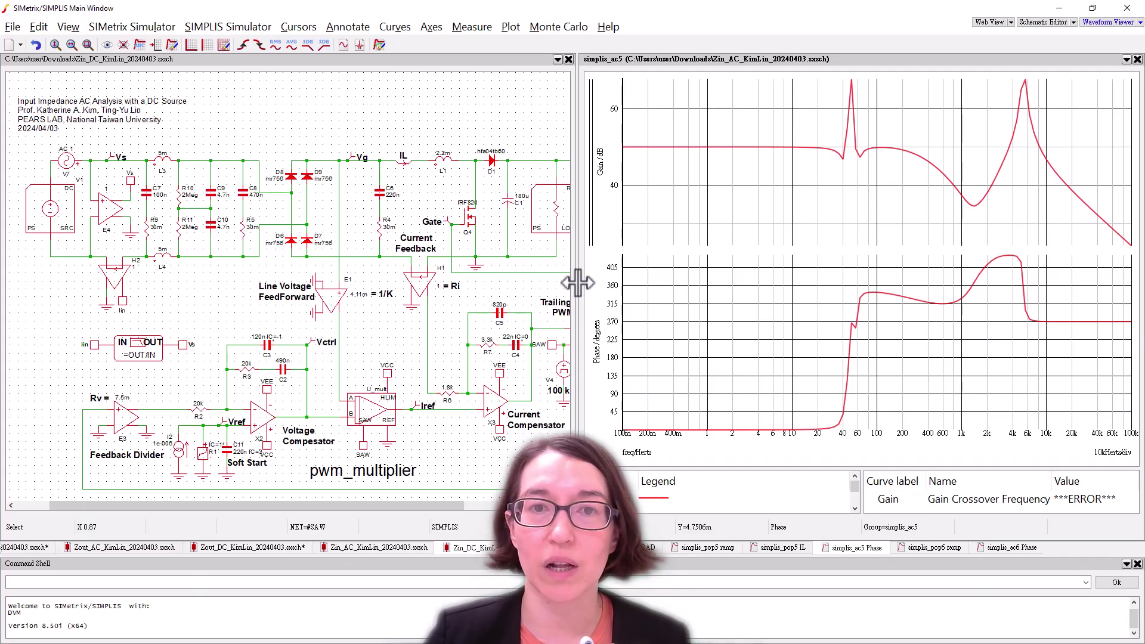
Step: Widen the schematic area and cycle through the ControlLoop_DC, Zout_DC and Zin_AC schematics
drag(576, 282, 832, 277)
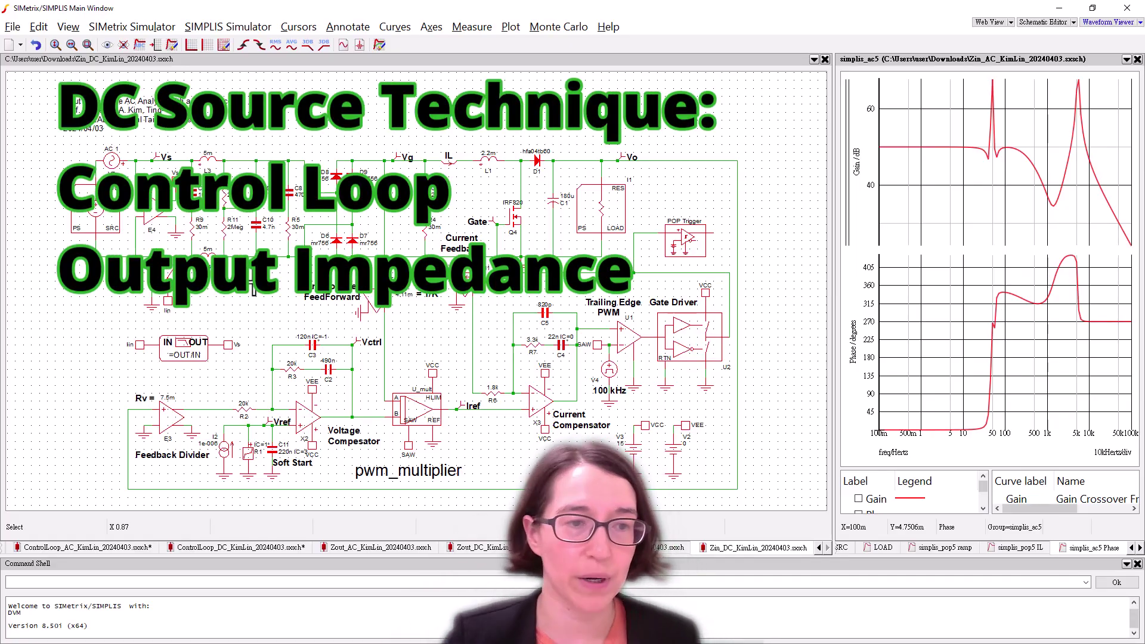
click(272, 547)
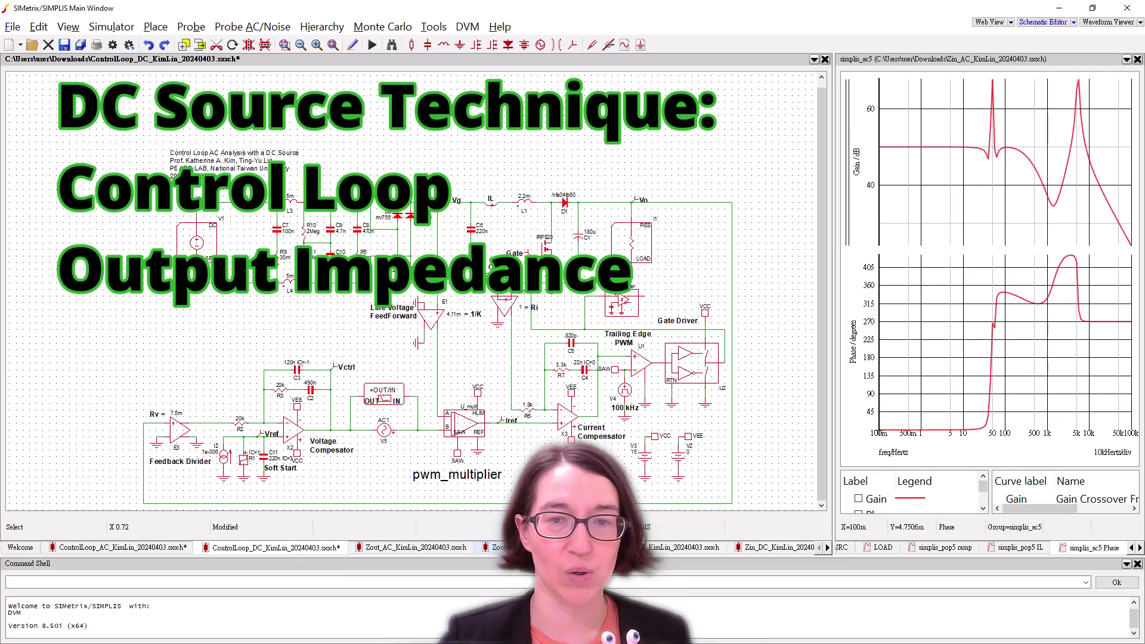
click(499, 547)
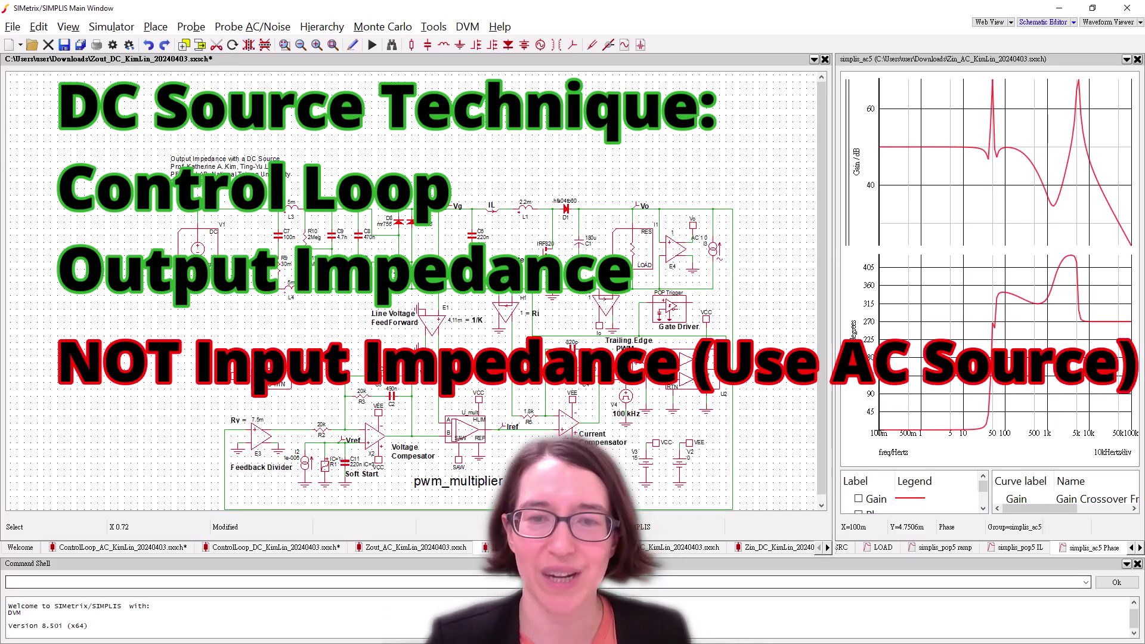
click(672, 550)
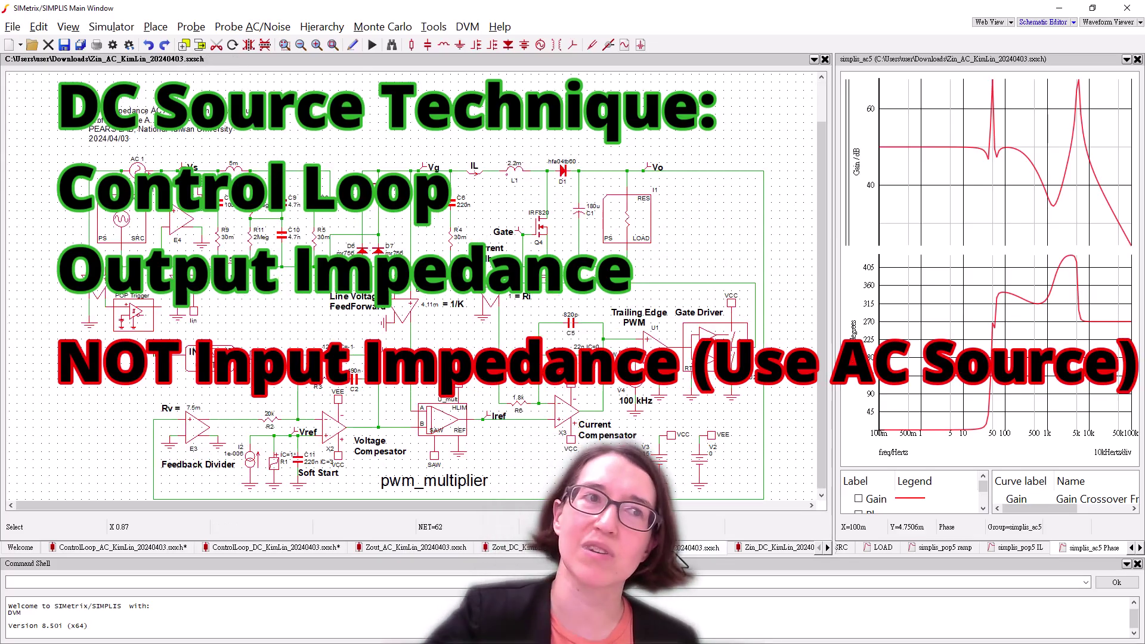